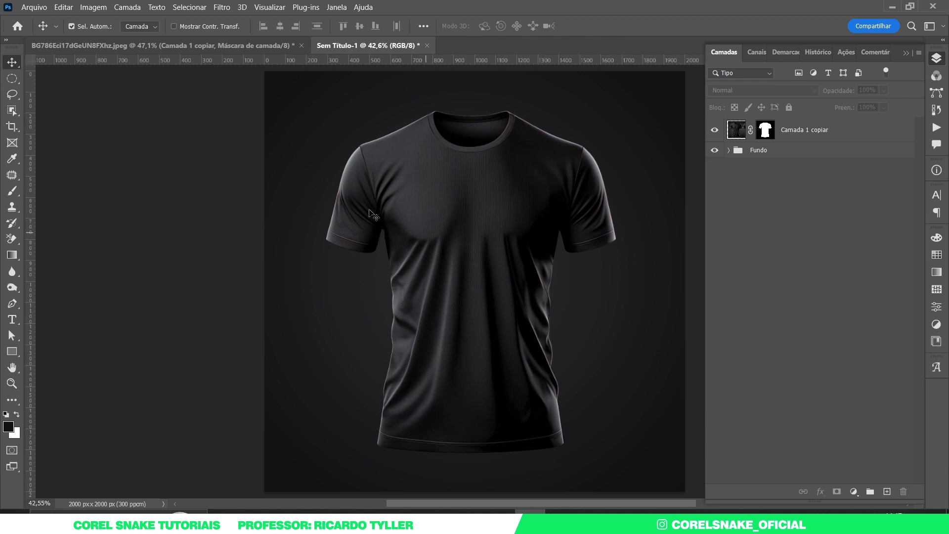
Step: Compare the two mockup documents and toggle the shirt and background layers' visibility
left_click(191, 49)
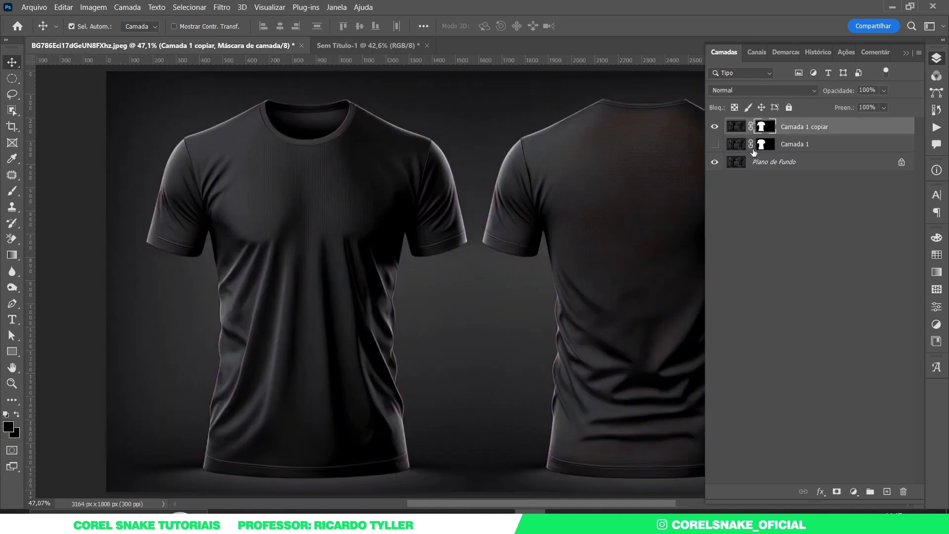
left_click(359, 46)
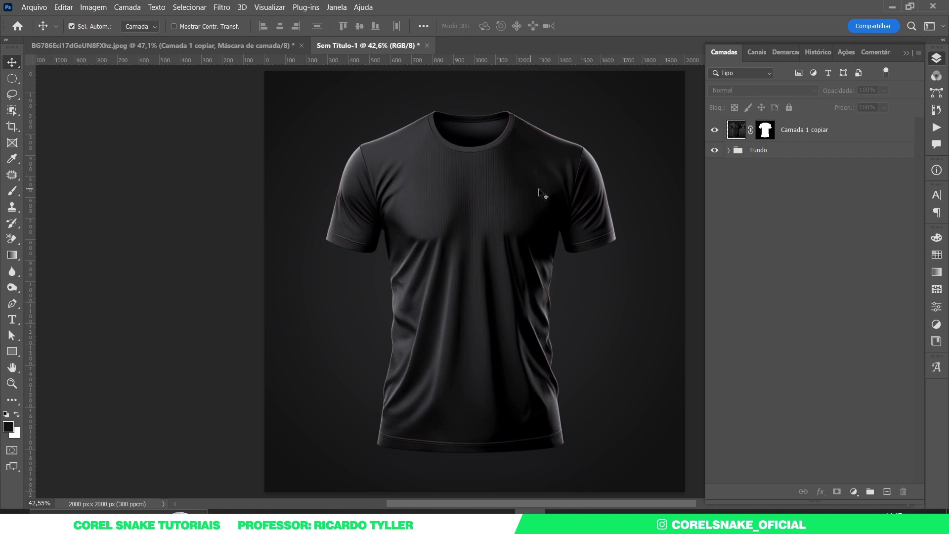
left_click(715, 130)
left_click(715, 130)
left_click(714, 130)
left_click(715, 150)
left_click(714, 150)
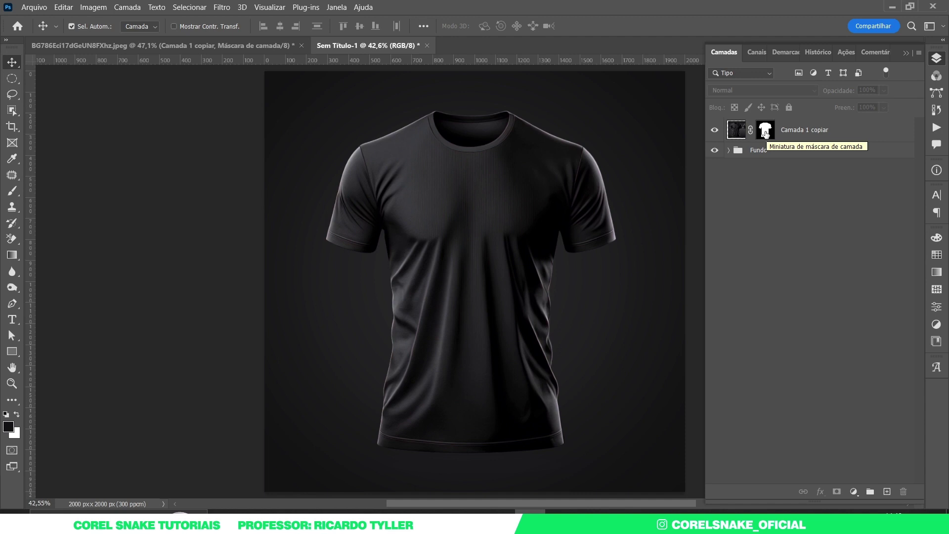
Step: Load the T-shirt mask as a selection and bring up the fill/adjustment layer list
key("ctrl")
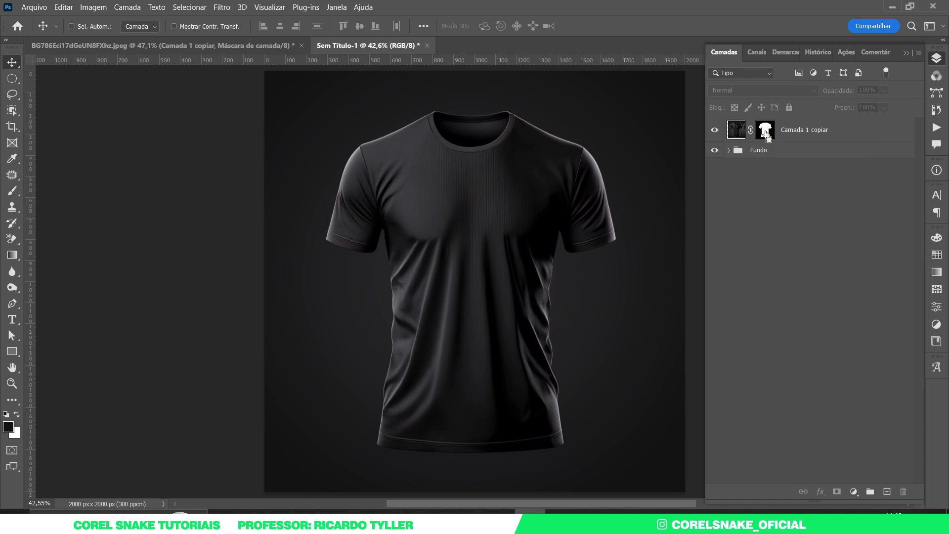
left_click(766, 133, "ctrl")
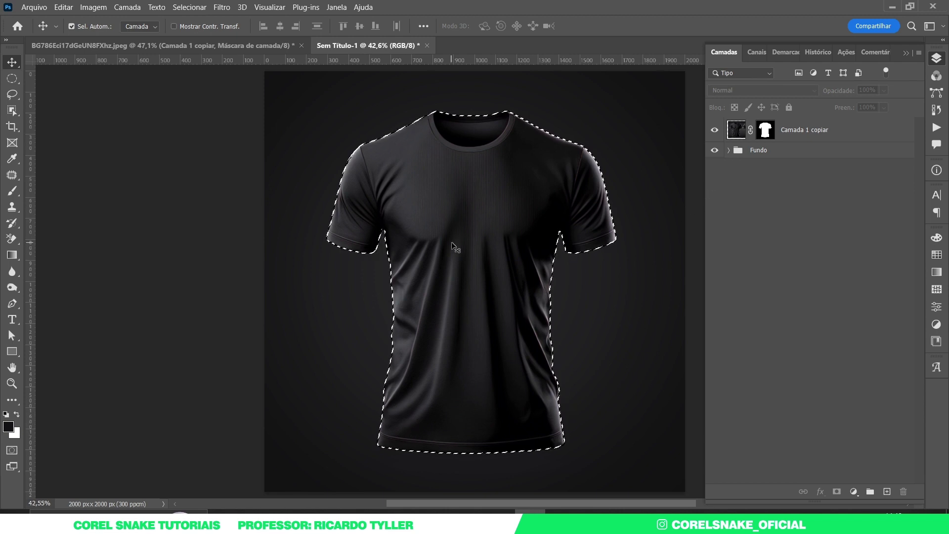
left_click(853, 492)
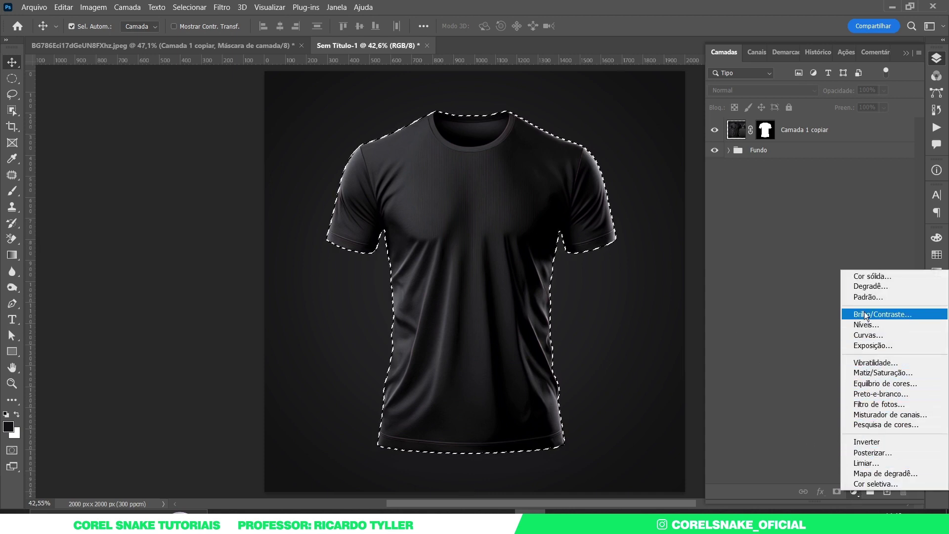
Step: Add a pure red (ff0000) solid colour fill layer masked to the shirt
left_click(864, 275)
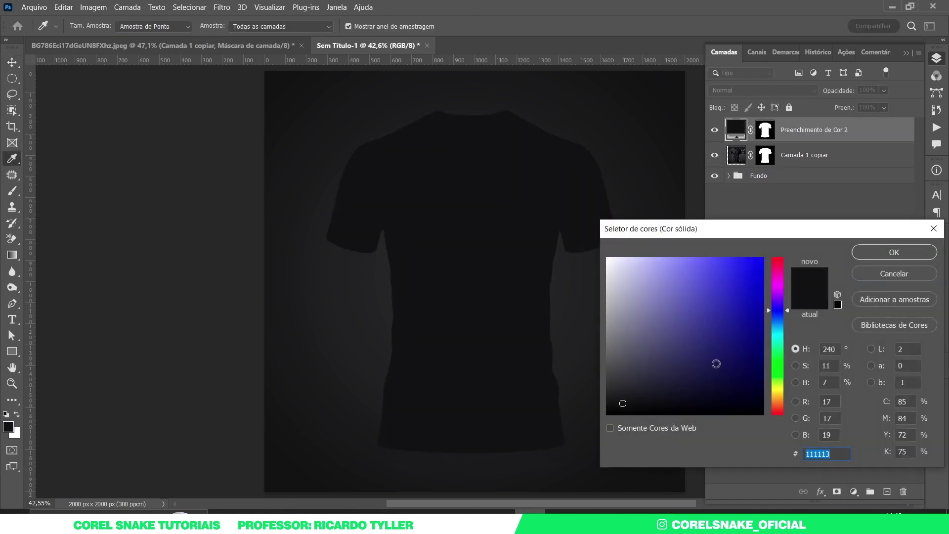
left_click_drag(716, 364, 763, 258)
left_click_drag(778, 310, 778, 247)
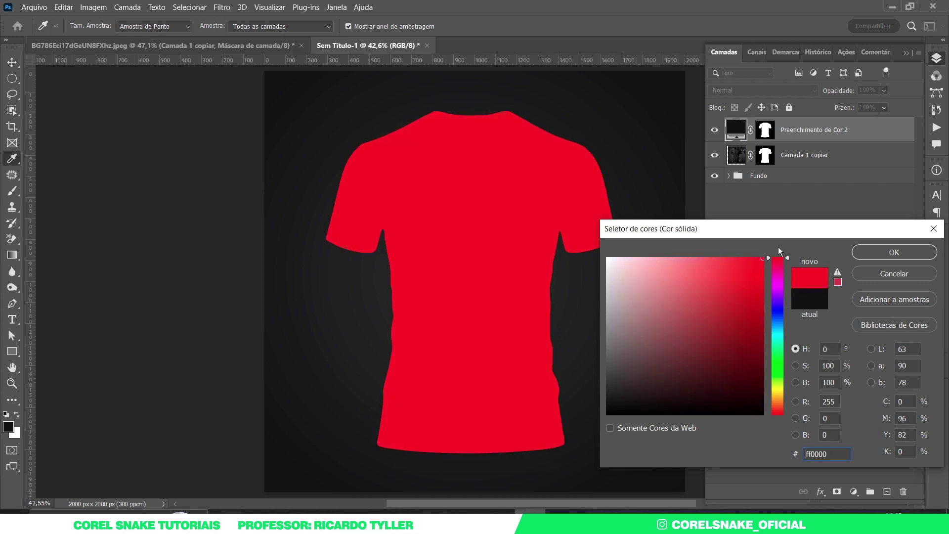
left_click(885, 253)
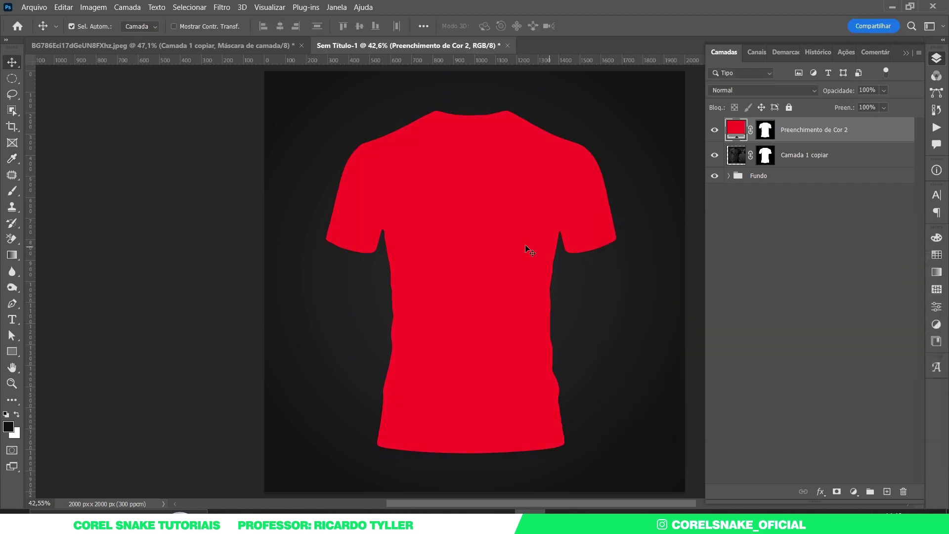
Step: Try a cyan fill colour but keep red, then hide the fill layer
double_click(733, 132)
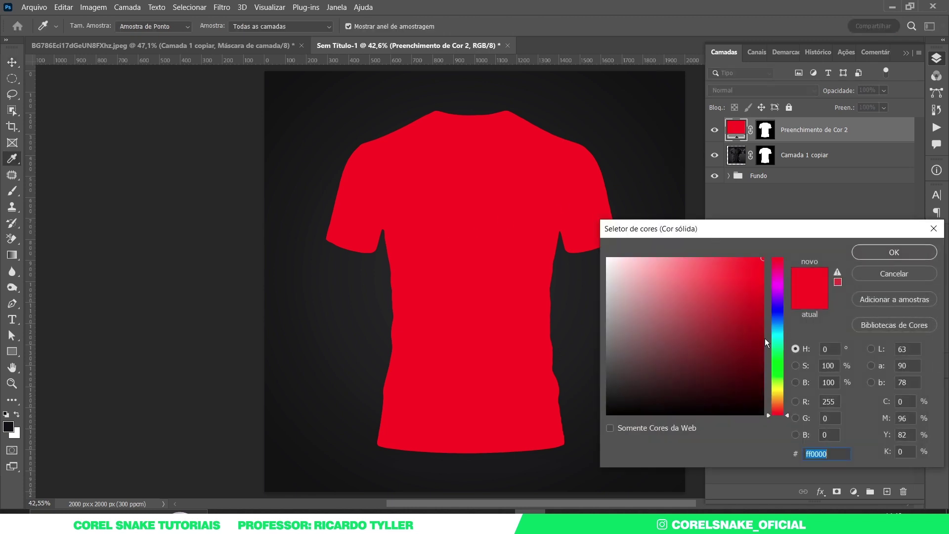
left_click(885, 274)
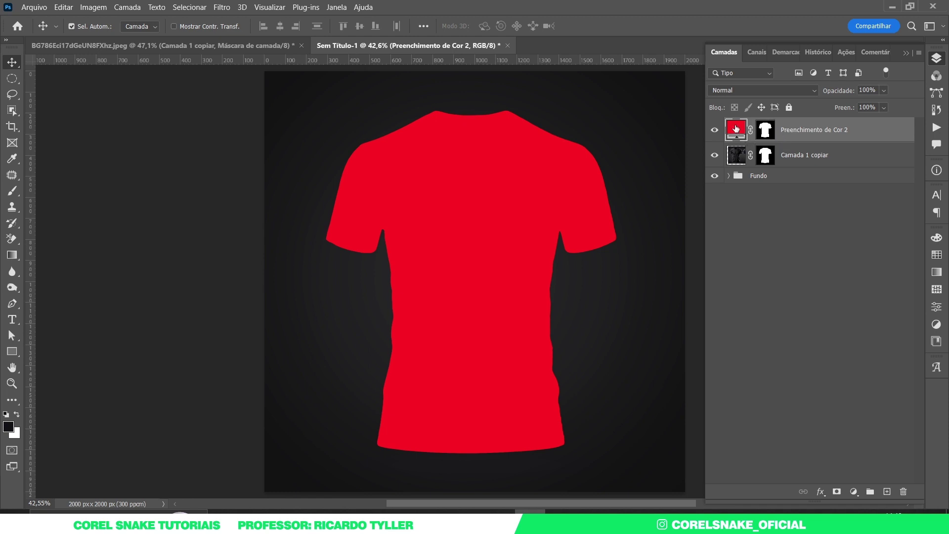
double_click(736, 128)
left_click_drag(771, 357, 781, 338)
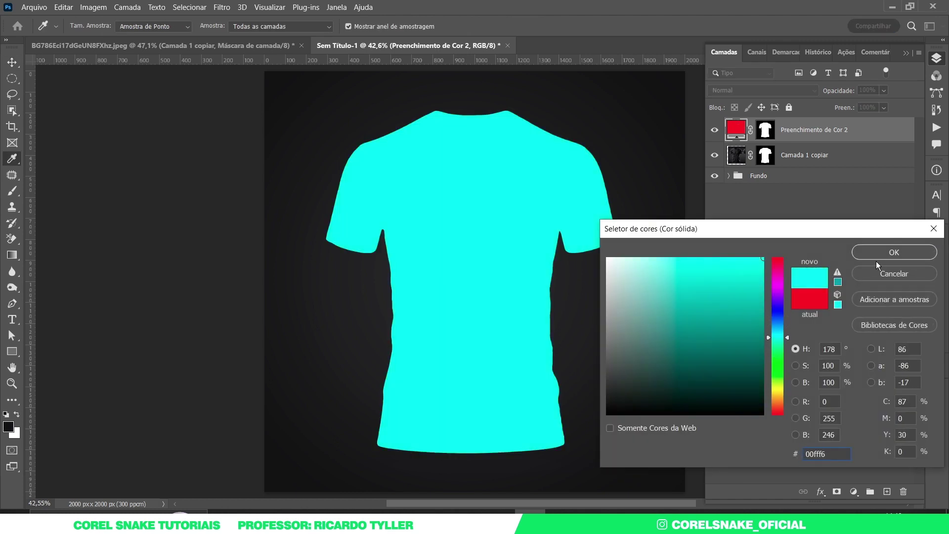
left_click(876, 275)
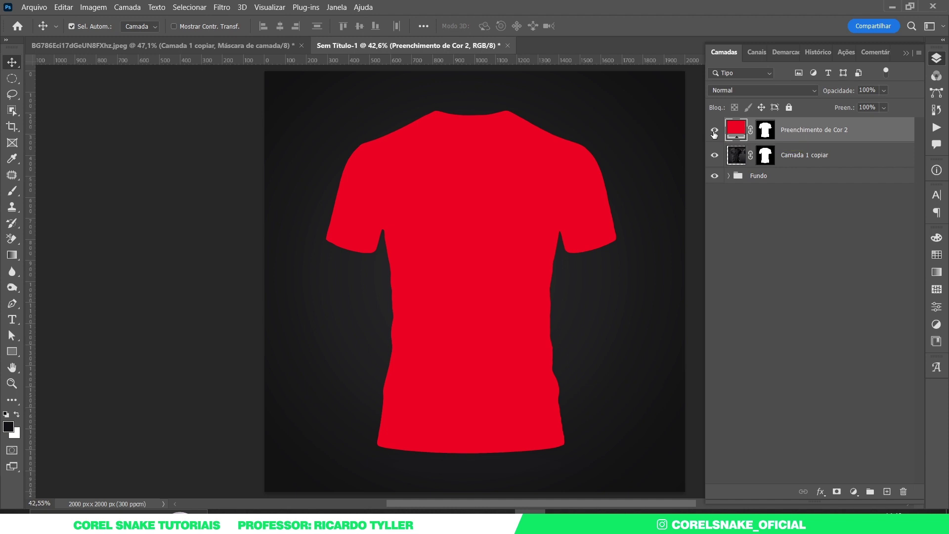
left_click(714, 130)
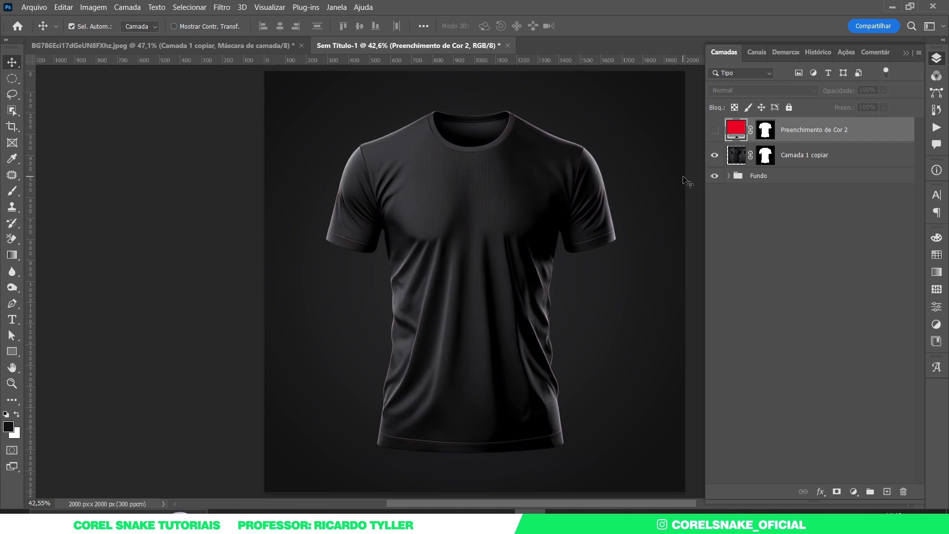
Step: Show the red fill in Luz Indireta blend mode and inspect the shirt up close
left_click(715, 130)
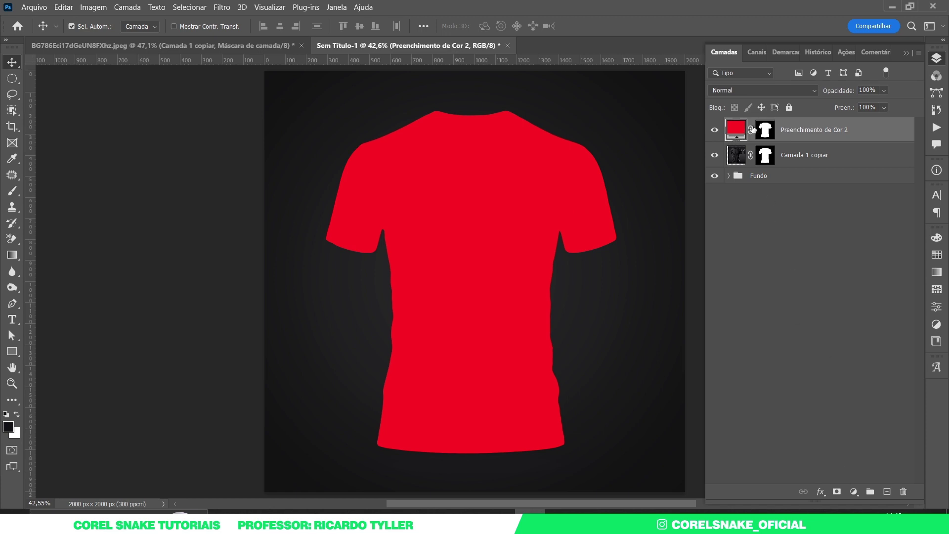
left_click(743, 92)
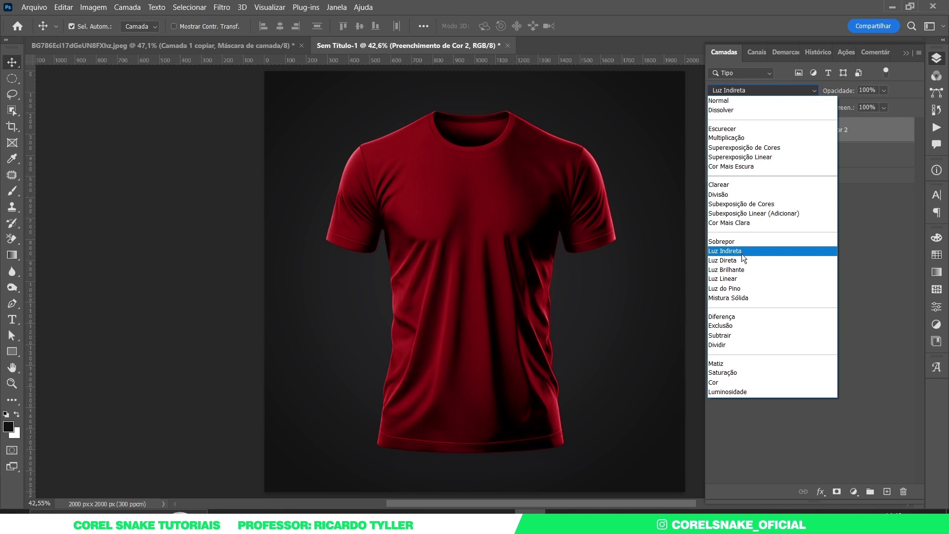
left_click(742, 252)
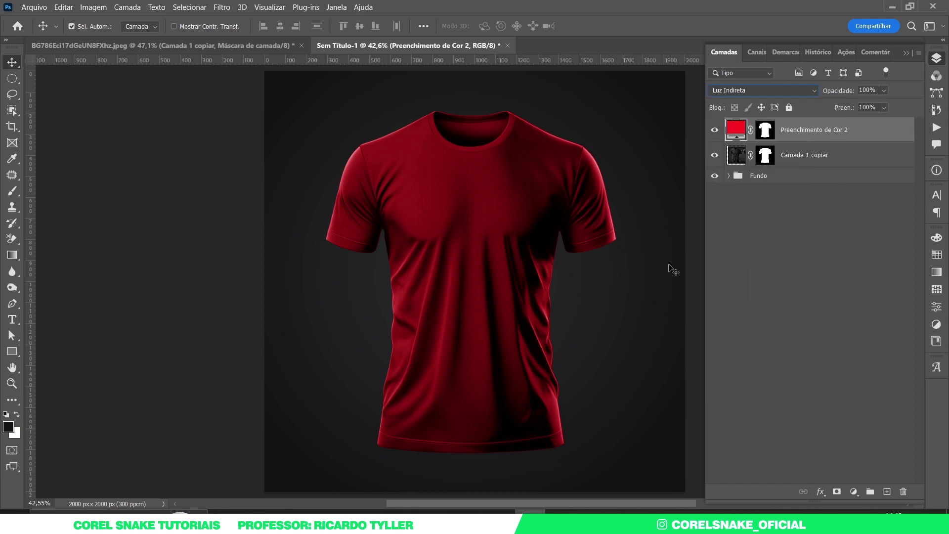
left_click(158, 299)
mouse_move(472, 341)
left_mouse_down()
mouse_move(533, 342)
mouse_move(468, 344)
left_mouse_up()
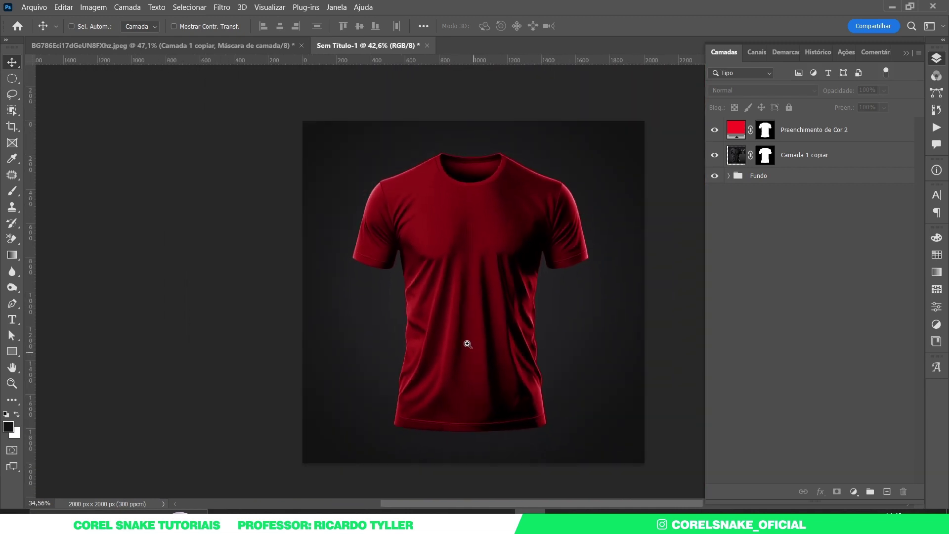
key("ctrl+0")
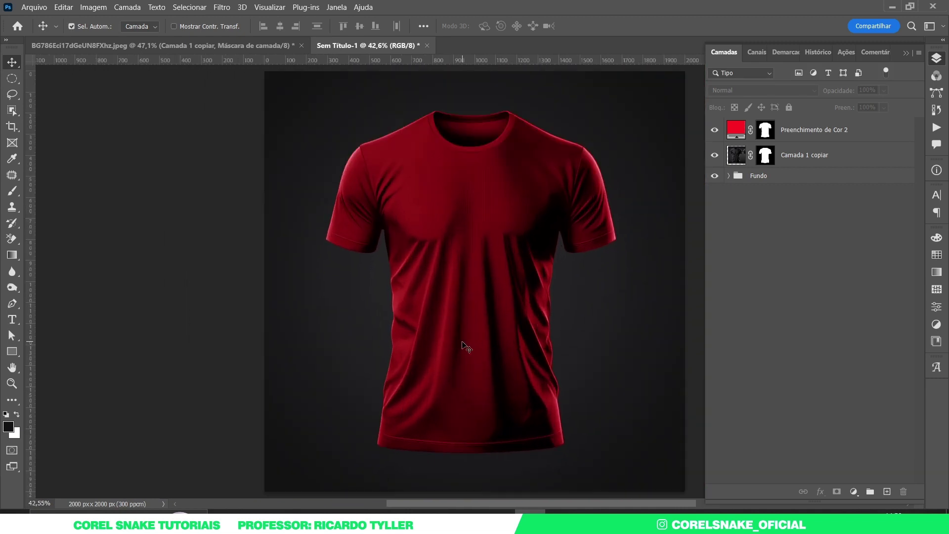
Step: Change the fill colour to cyan-blue 00c0ff and zoom in to check the teal fabric
double_click(733, 131)
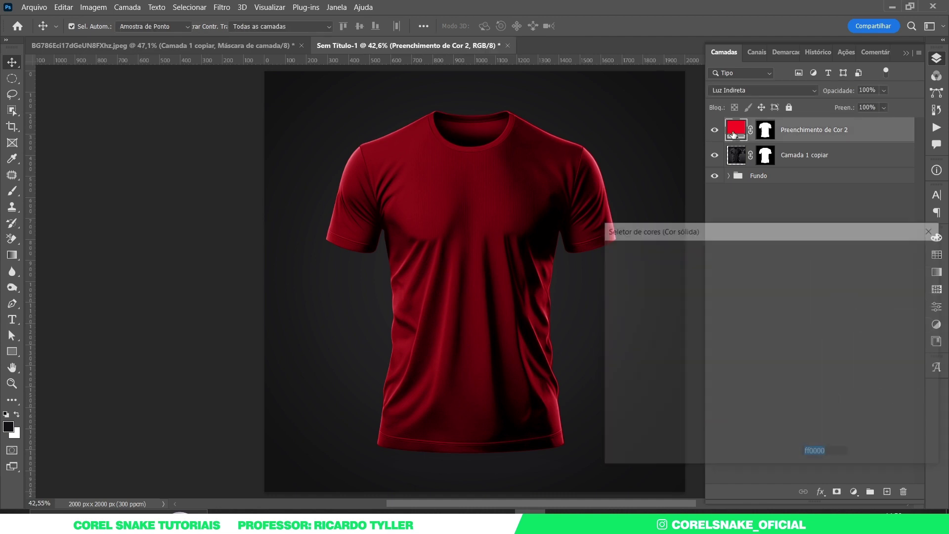
left_click_drag(777, 322, 778, 330)
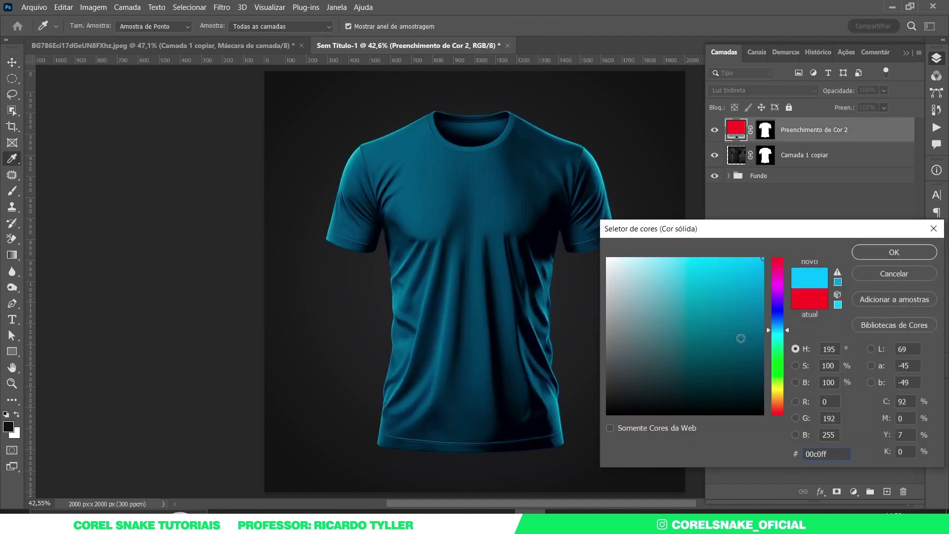
left_click(869, 251)
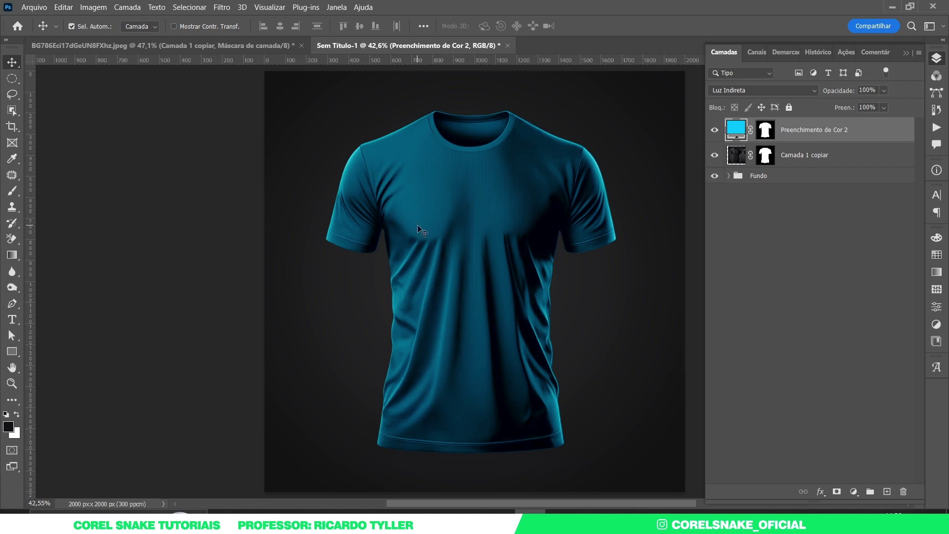
left_click(204, 232)
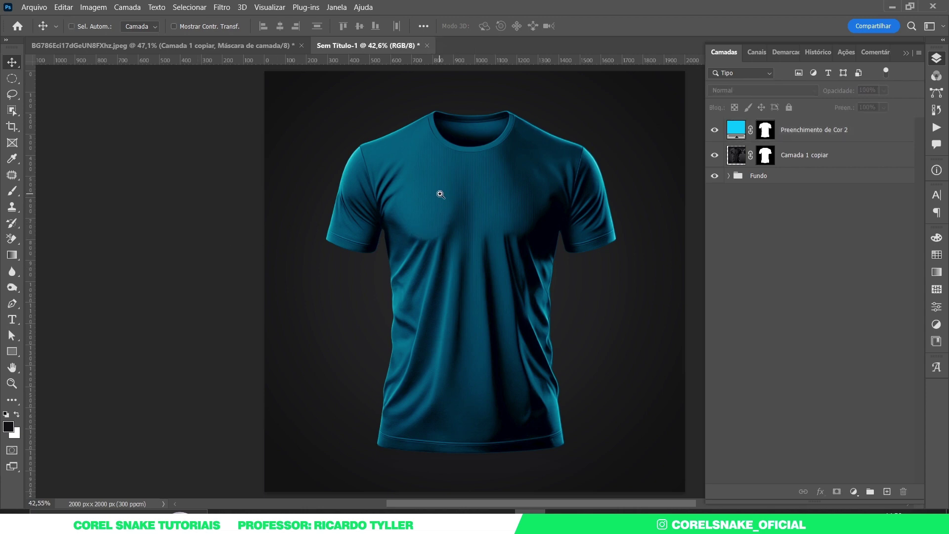
left_click_drag(440, 195, 513, 208)
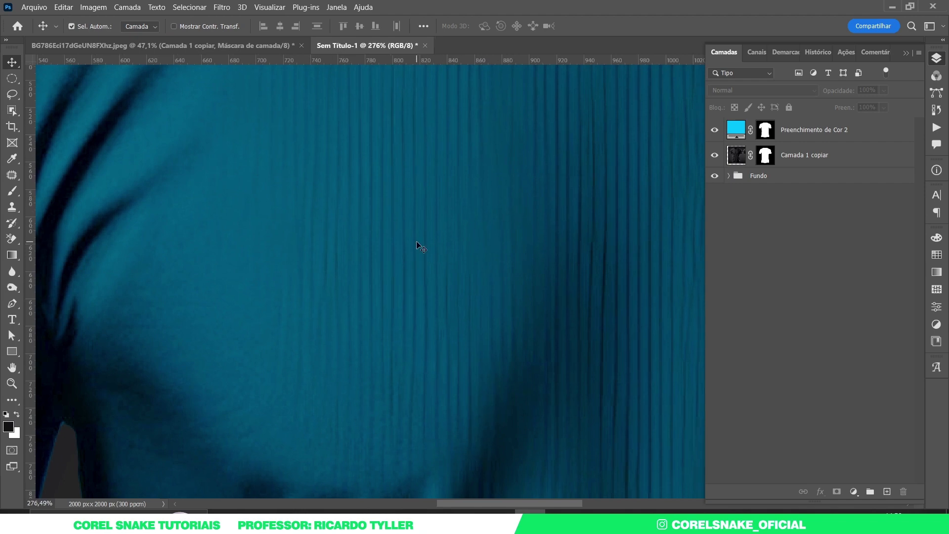
key("ctrl+0")
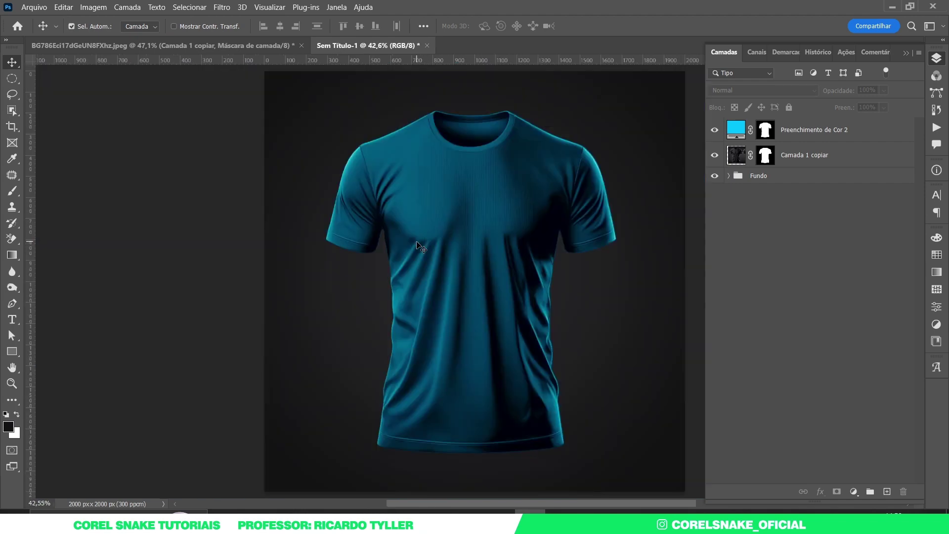
Step: Duplicate Camada 1 copiar above the colour fill and set it to Subexposição de Cores
left_click(806, 159)
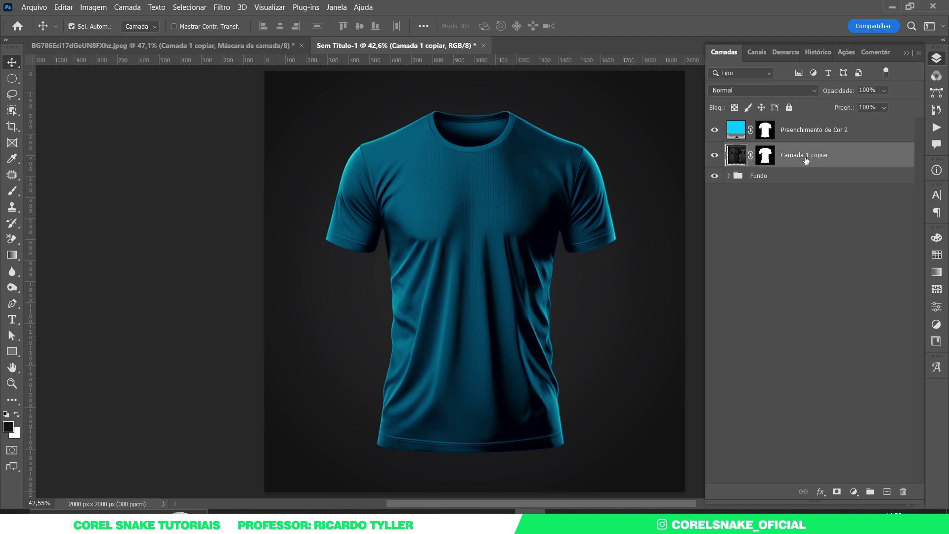
key("ctrl+j")
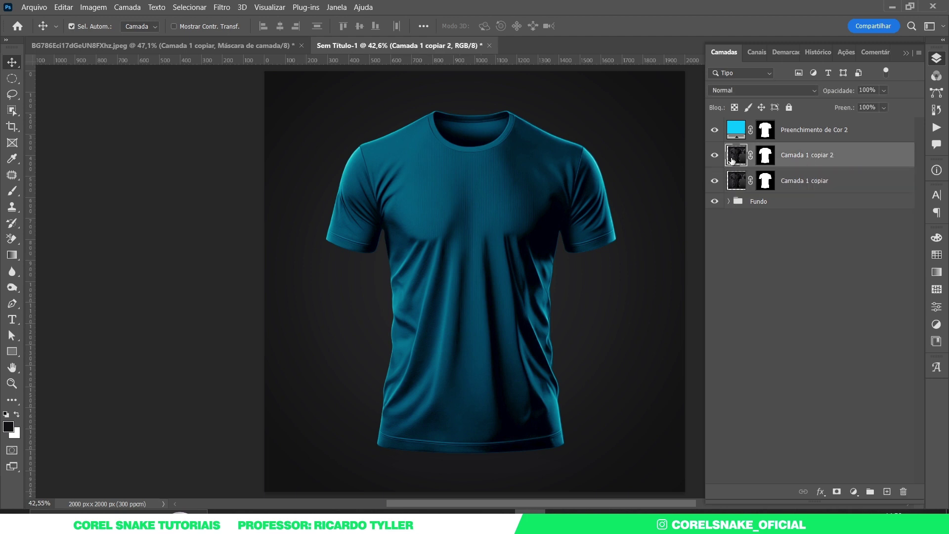
left_click_drag(735, 158, 735, 130)
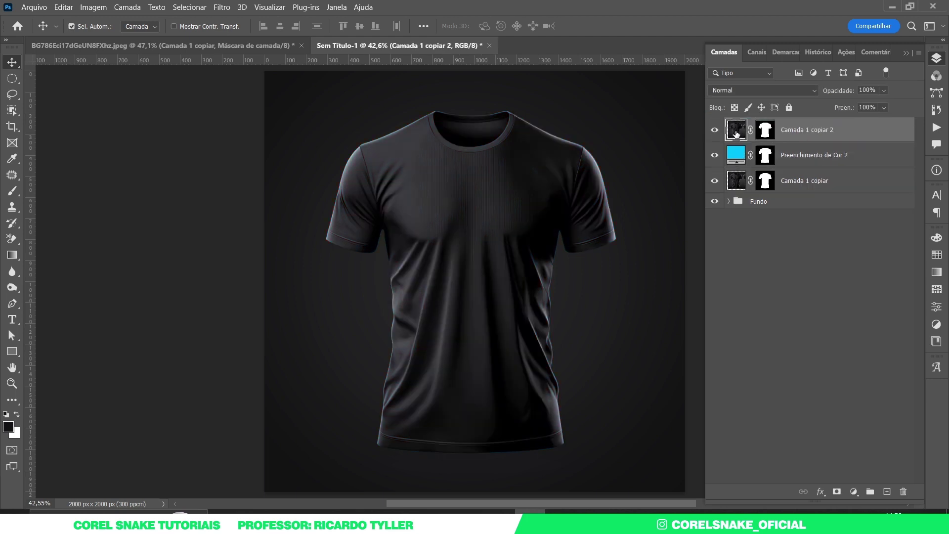
left_click(732, 90)
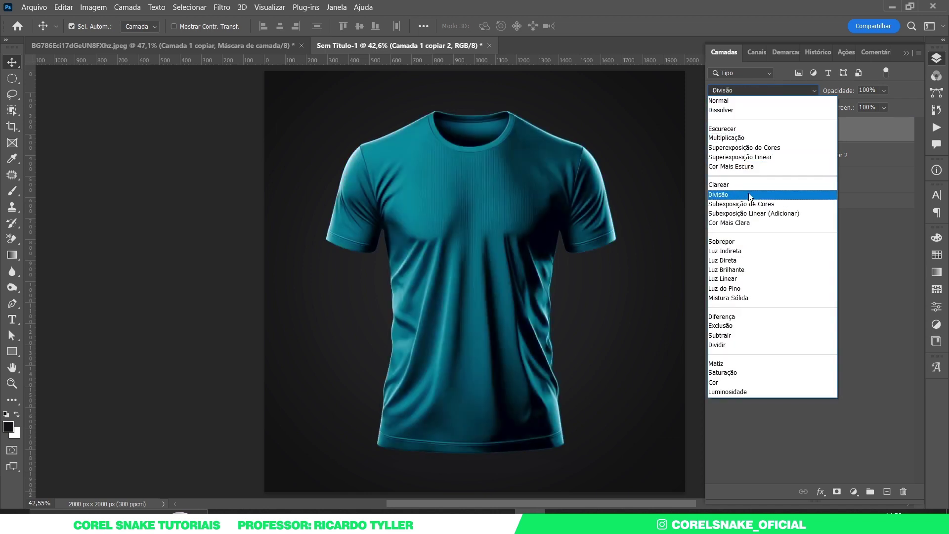
left_click(749, 206)
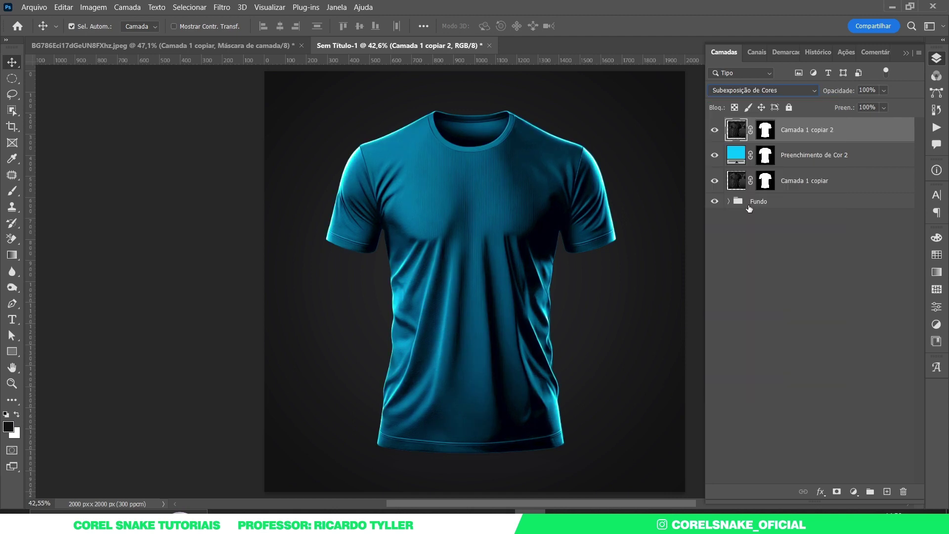
Step: Zoom across the shirt chest and toggle the copy layer to compare the effect
left_click(231, 227)
scroll(437, 234, "up", 5)
left_click_drag(538, 180, 377, 343)
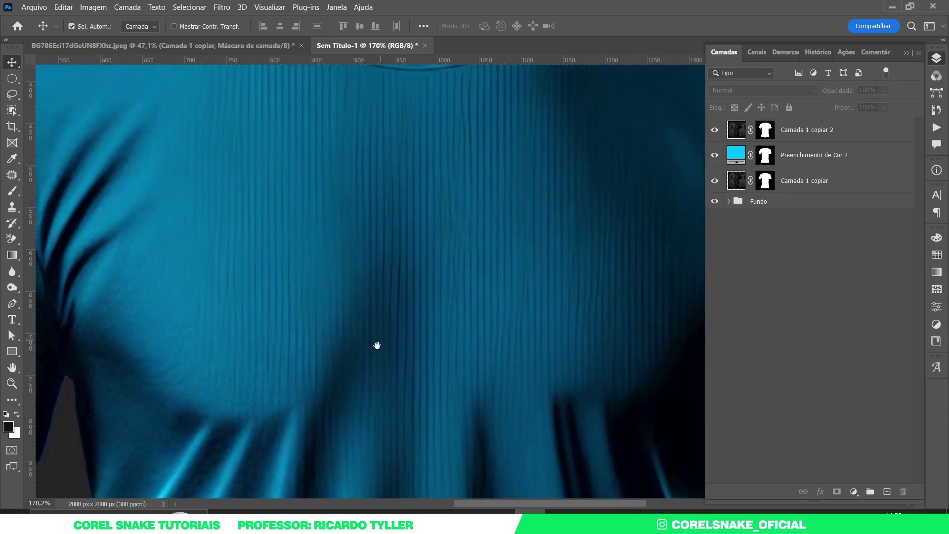
scroll(371, 364, "down", 1)
scroll(421, 305, "down", 2)
scroll(409, 308, "down", 1)
scroll(409, 308, "down", 4)
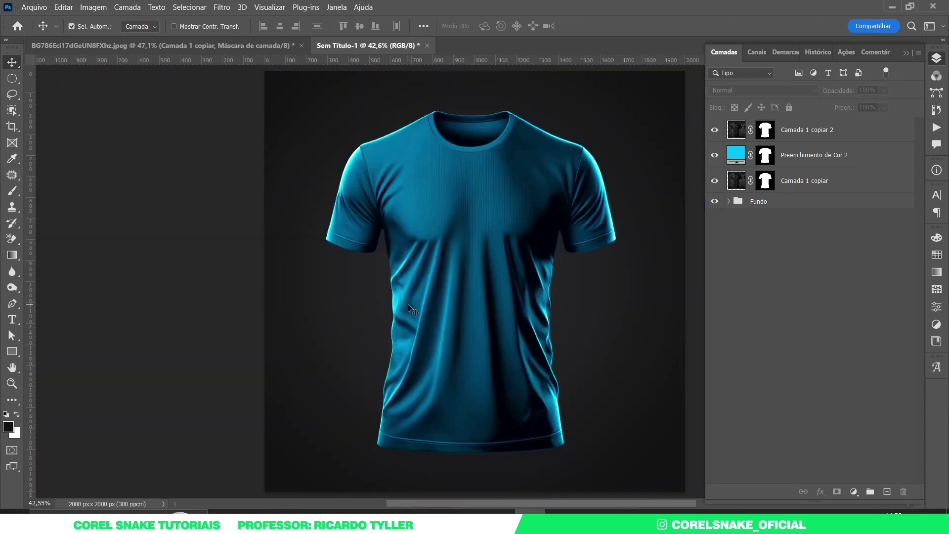
left_click(714, 130)
left_click(715, 130)
Step: Lower Camada 1 copiar 2's opacity to 59%
left_click(881, 132)
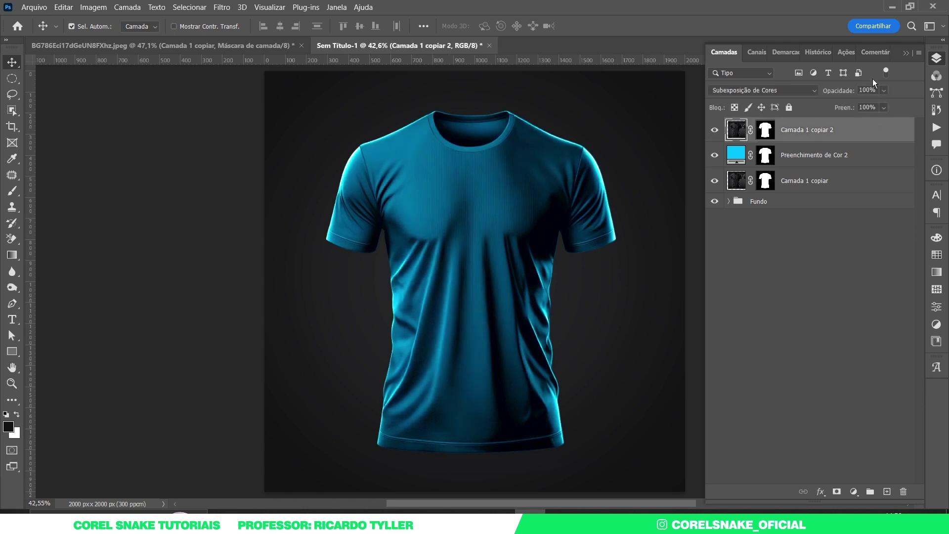
left_click(884, 91)
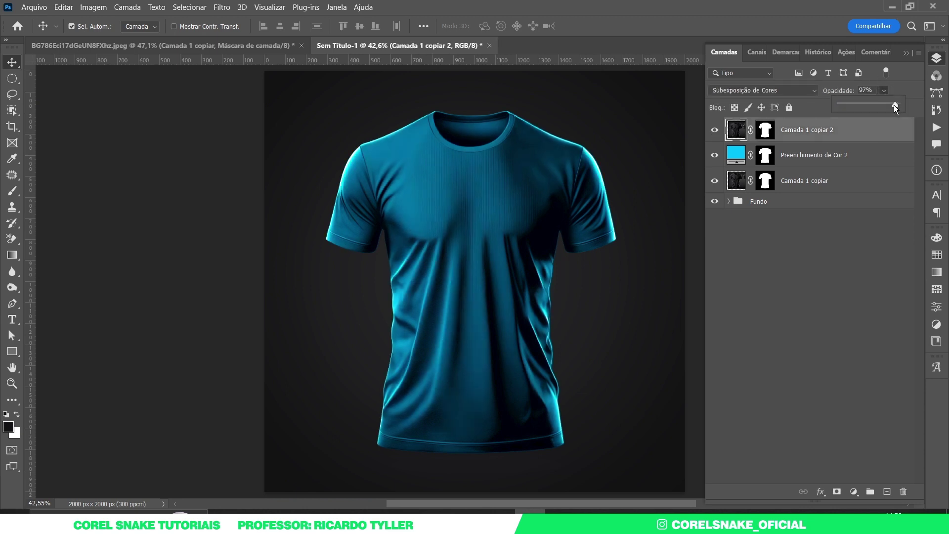
left_click_drag(879, 106, 875, 105)
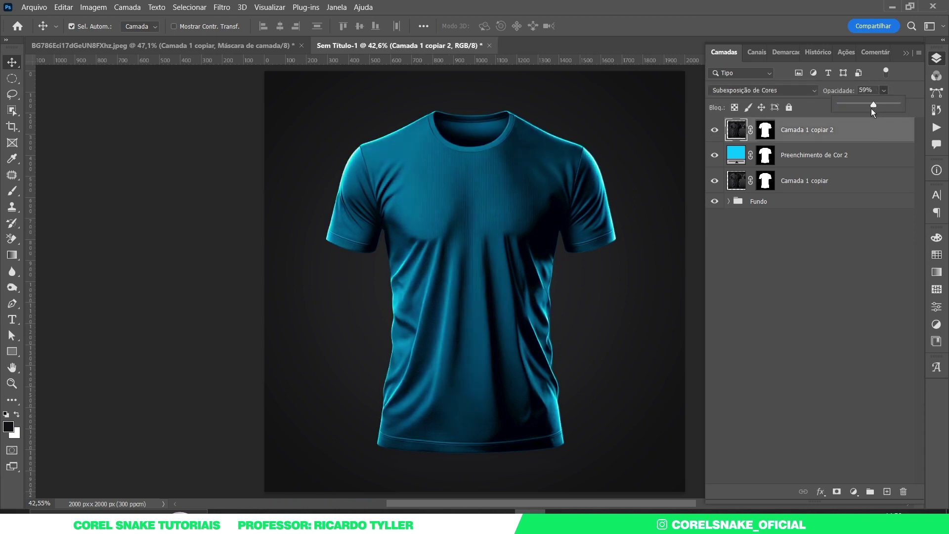
left_click(942, 61)
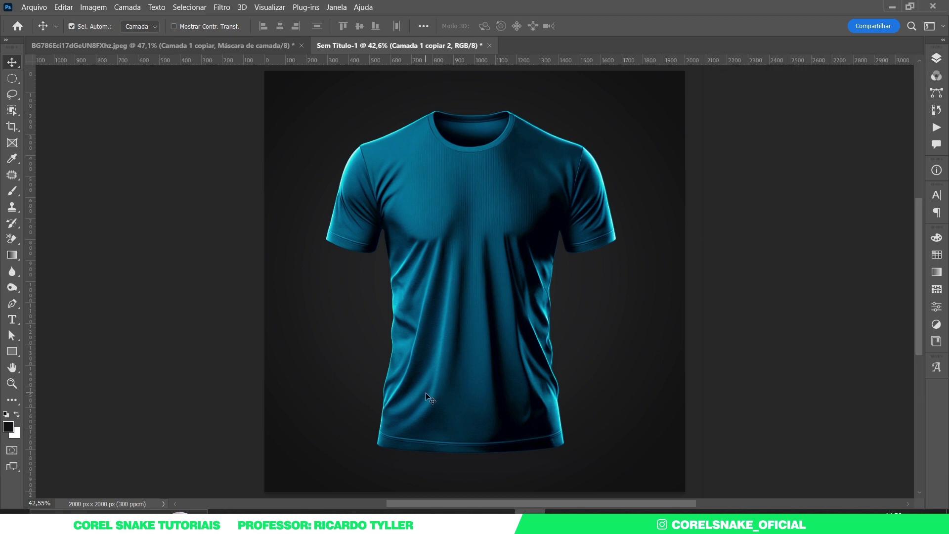
Step: Delete the Preenchimento de Cor 2 and Camada 1 copiar 2 layers
left_click(936, 58)
left_click(796, 159)
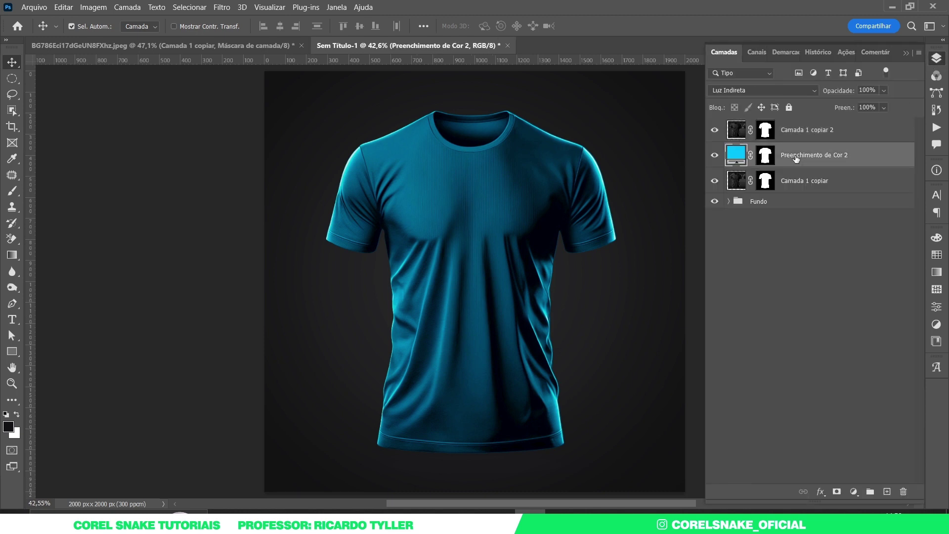
left_click(798, 131, "shift")
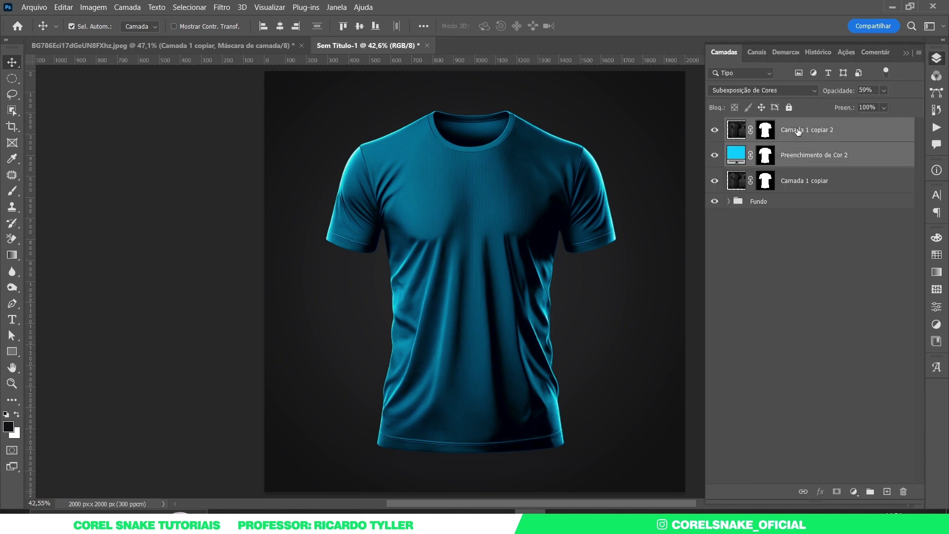
key("Delete")
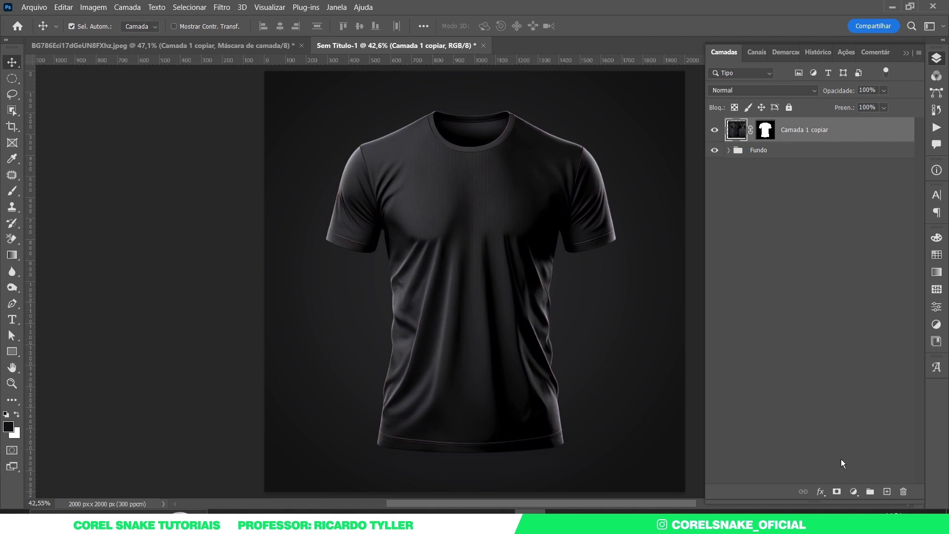
Step: Add a Cor seletiva adjustment layer clipped to Camada 1 copiar
left_click(853, 492)
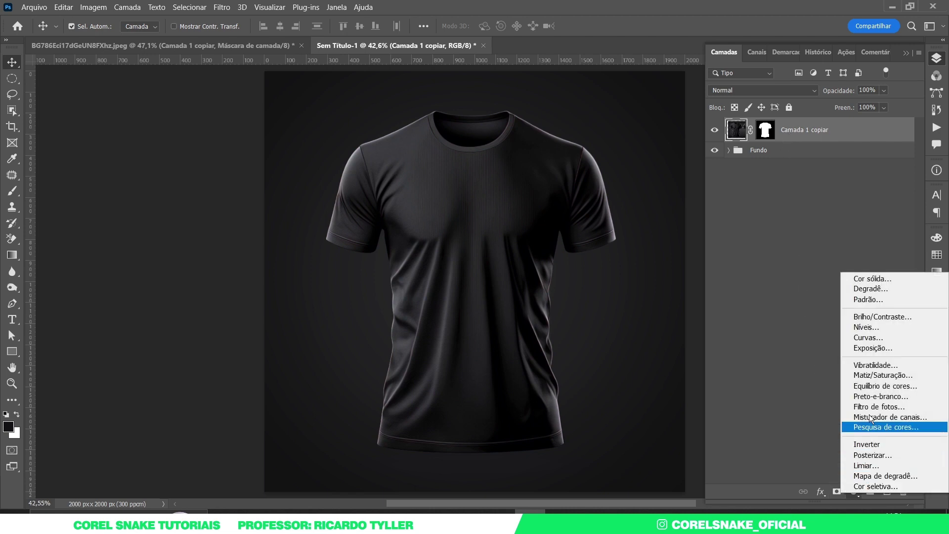
left_click(886, 488)
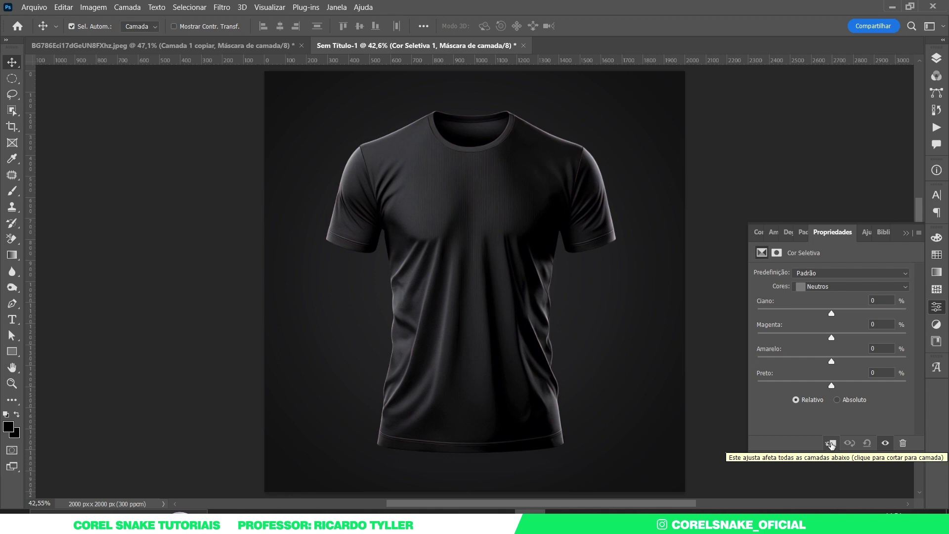
left_click(937, 58)
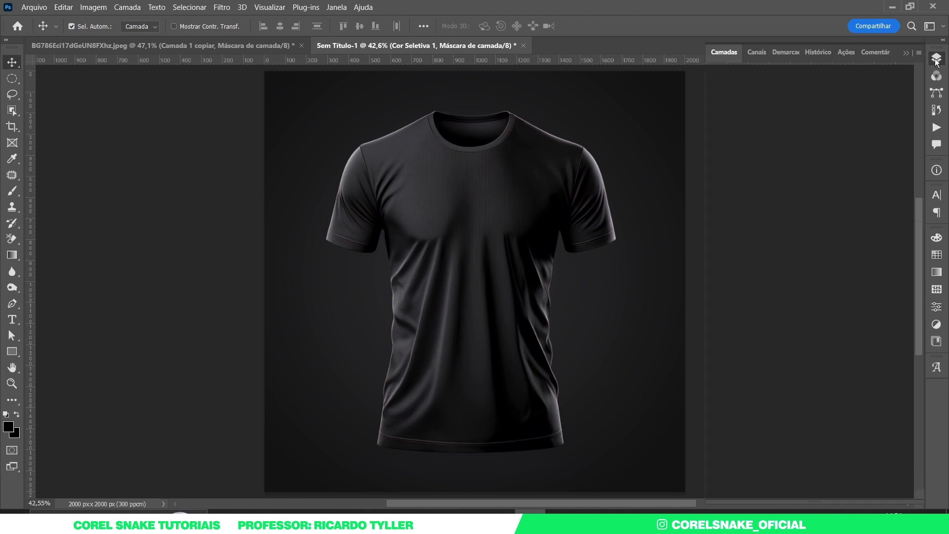
key("alt")
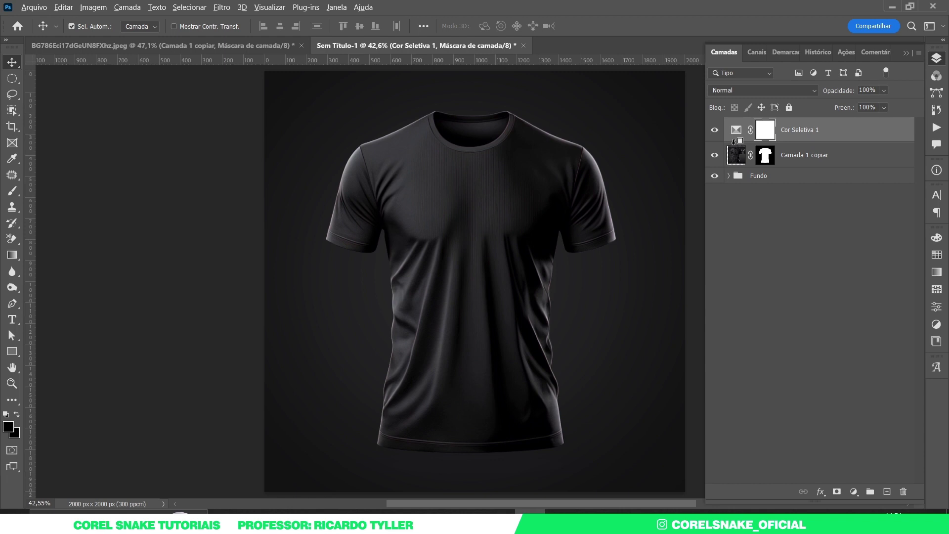
left_click(735, 141, "alt")
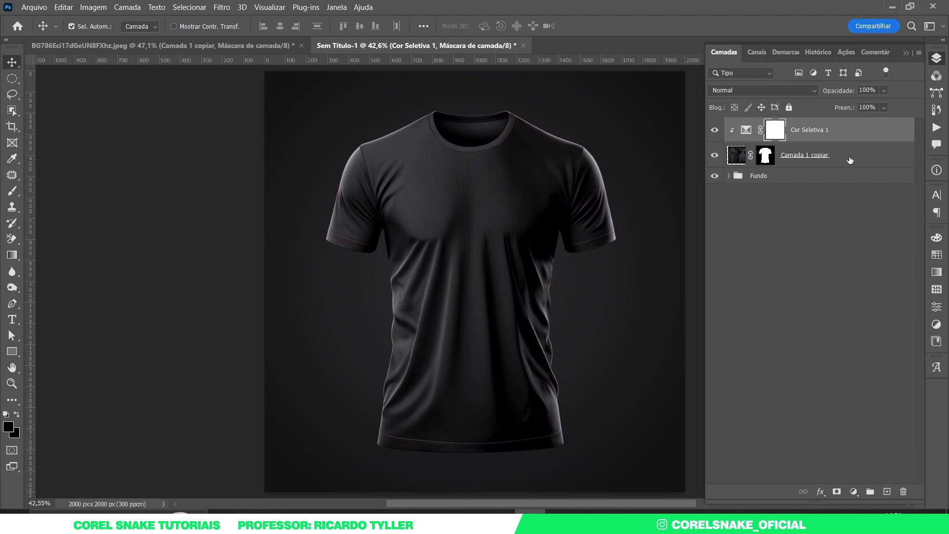
Step: Set Selective Color Neutros to Ciano -41, Magenta +44 and Amarelo +8
double_click(747, 130)
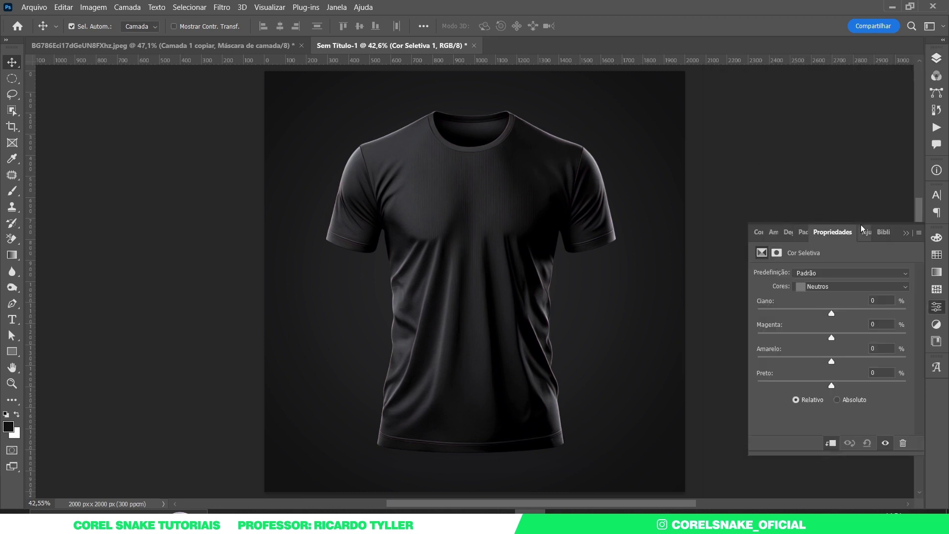
left_click(811, 287)
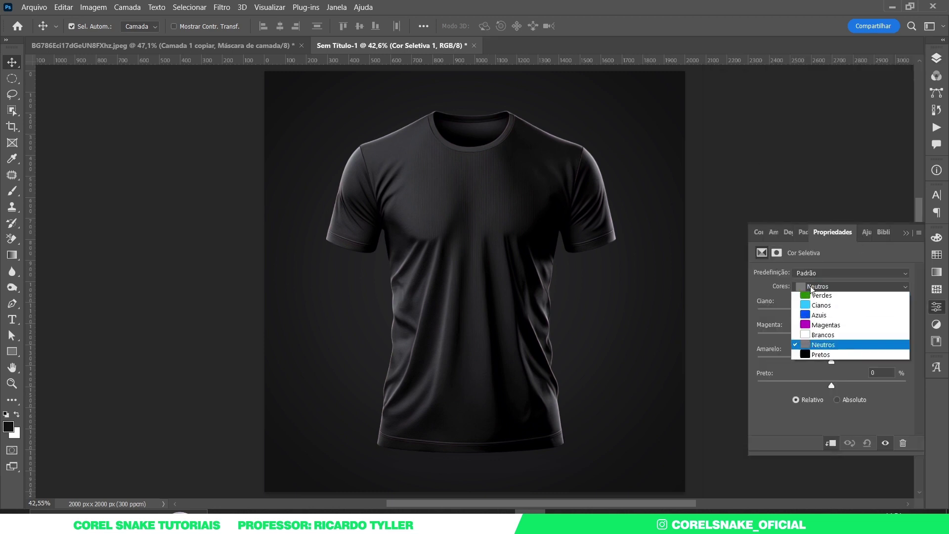
left_click(814, 298)
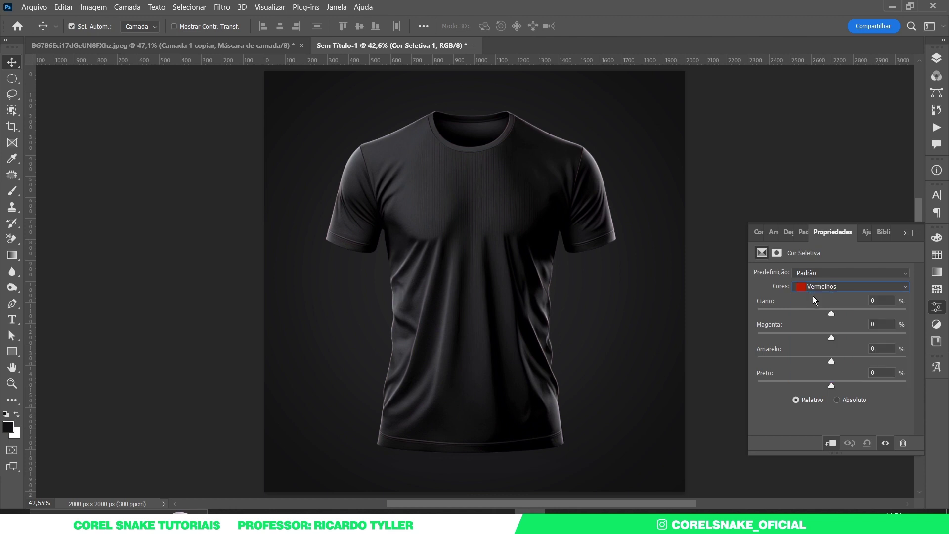
left_click(815, 290)
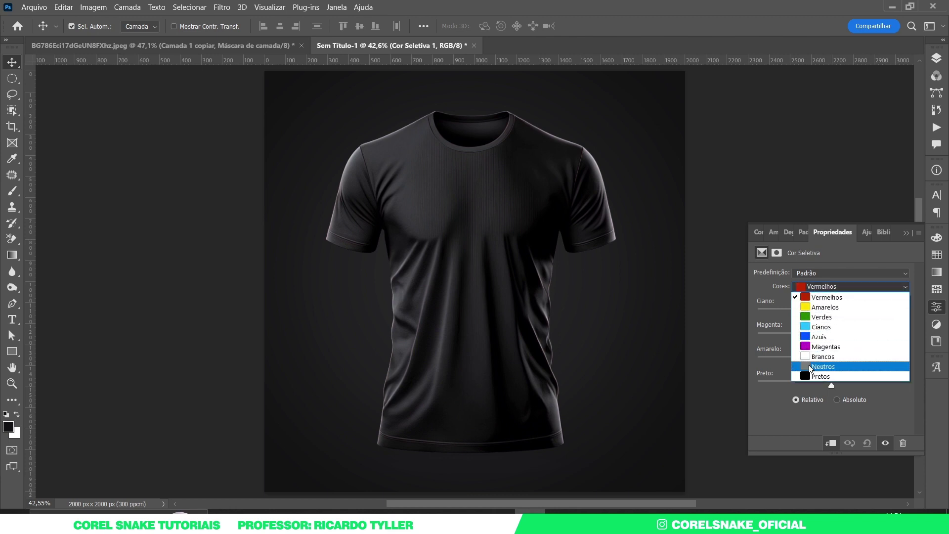
left_click(810, 368)
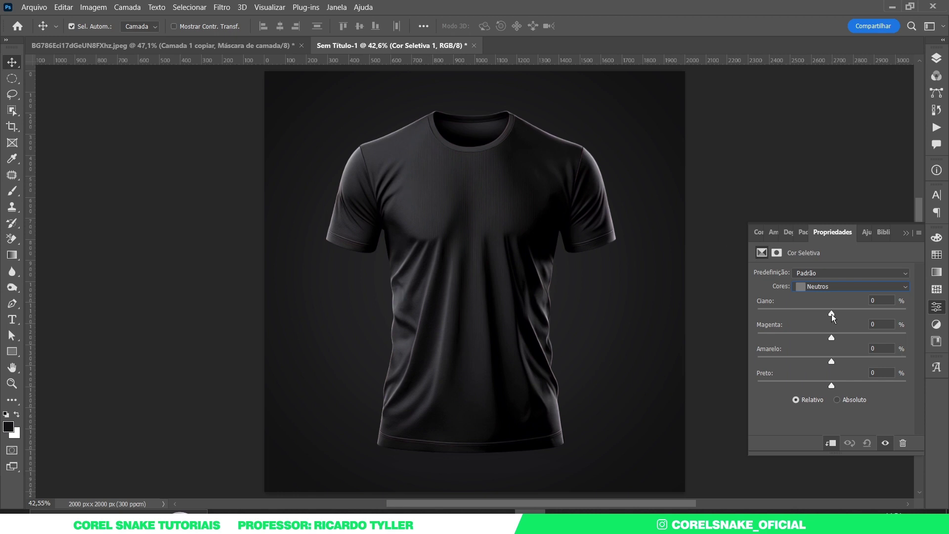
mouse_move(831, 314)
left_mouse_down()
mouse_move(809, 314)
mouse_move(861, 338)
left_mouse_up()
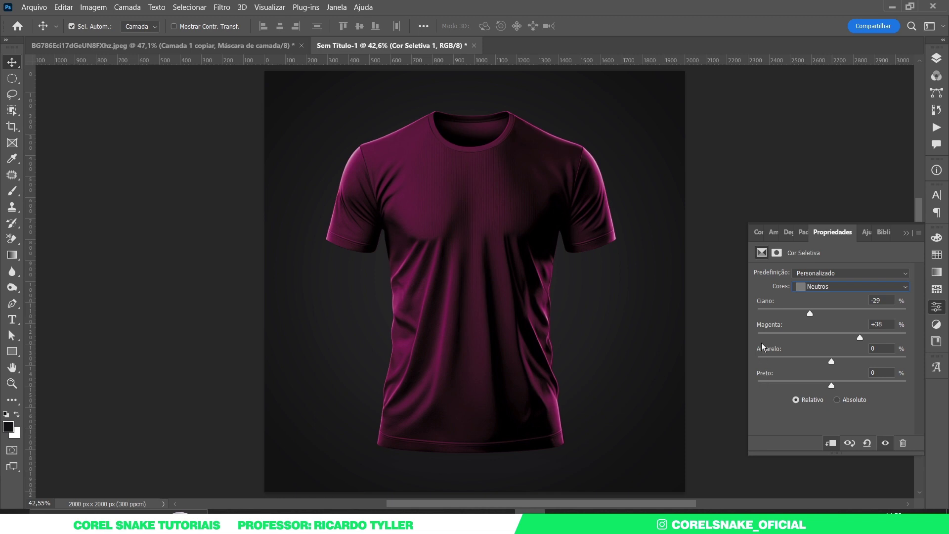
left_click_drag(810, 314, 802, 314)
left_click_drag(860, 339, 838, 364)
left_click(938, 314)
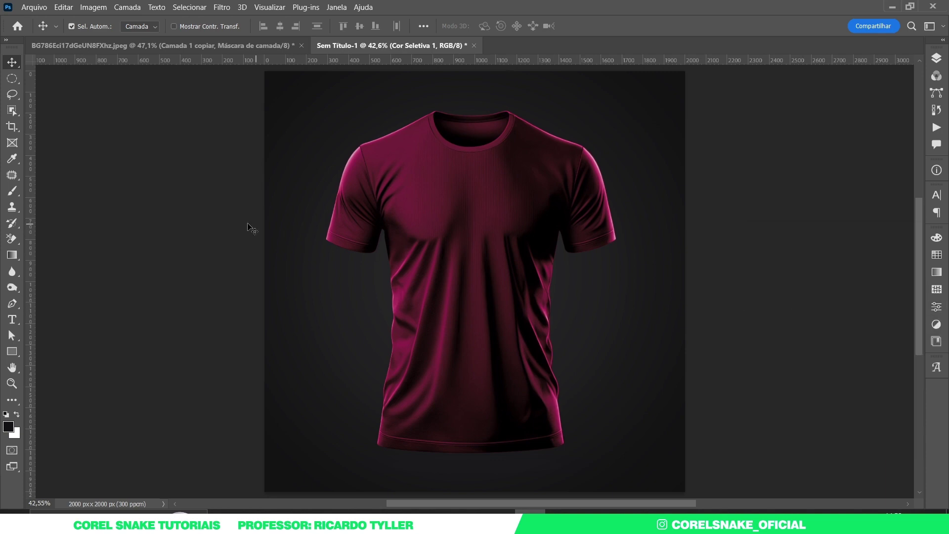
Step: Zoom in and pan across the magenta shirt from chest to hem, then fit it on screen
left_click(447, 200)
scroll(447, 200, "up", 5)
mouse_move(513, 184)
left_mouse_down()
mouse_move(489, 277)
mouse_move(508, 192)
left_mouse_up()
mouse_move(498, 275)
left_mouse_down()
mouse_move(529, 263)
mouse_move(534, 216)
left_mouse_up()
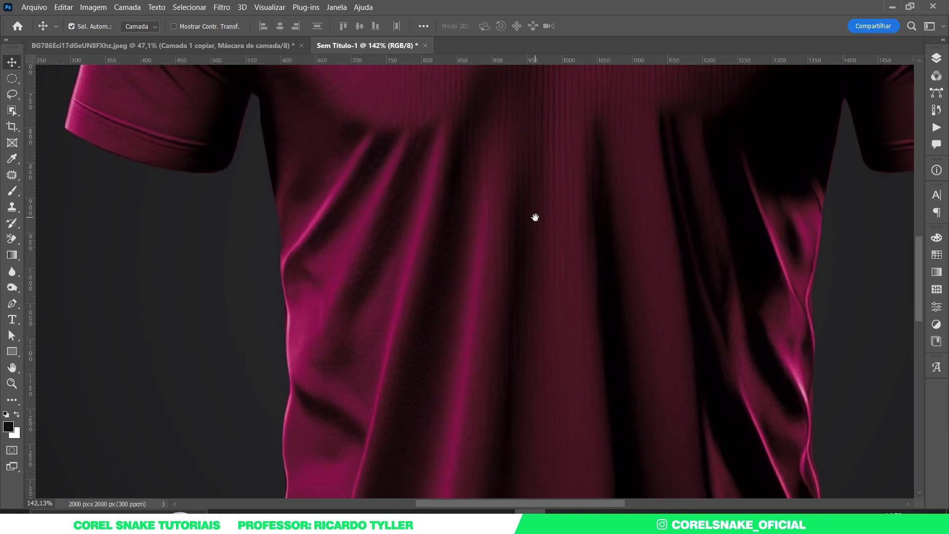
left_click_drag(517, 331, 516, 293)
mouse_move(512, 339)
left_mouse_down()
mouse_move(506, 250)
mouse_move(483, 447)
left_mouse_up()
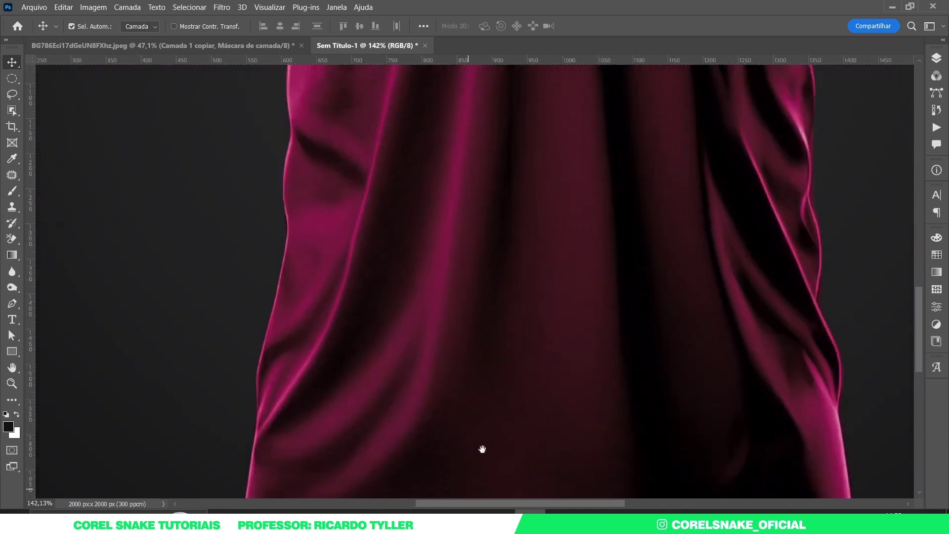
mouse_move(544, 158)
left_mouse_down()
mouse_move(550, 302)
mouse_move(557, 252)
mouse_move(553, 263)
left_mouse_up()
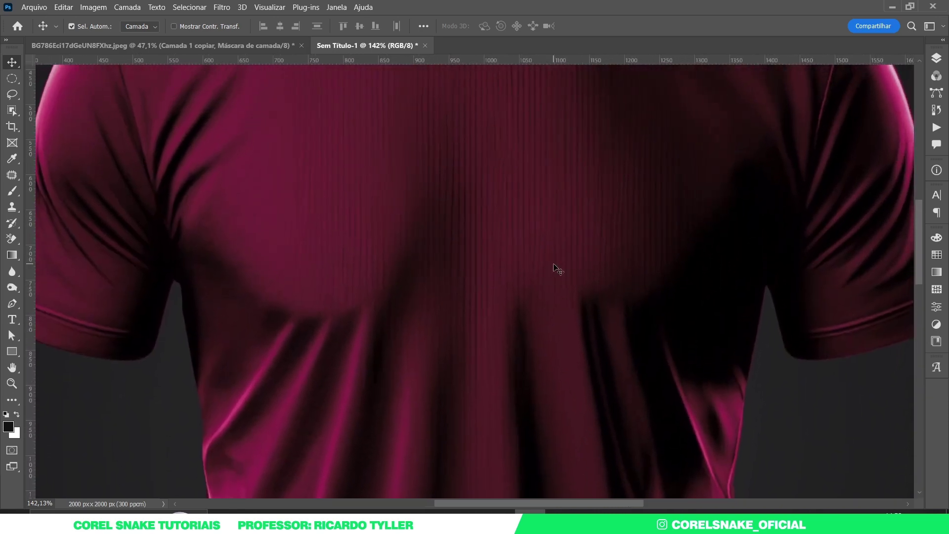
key("ctrl+0")
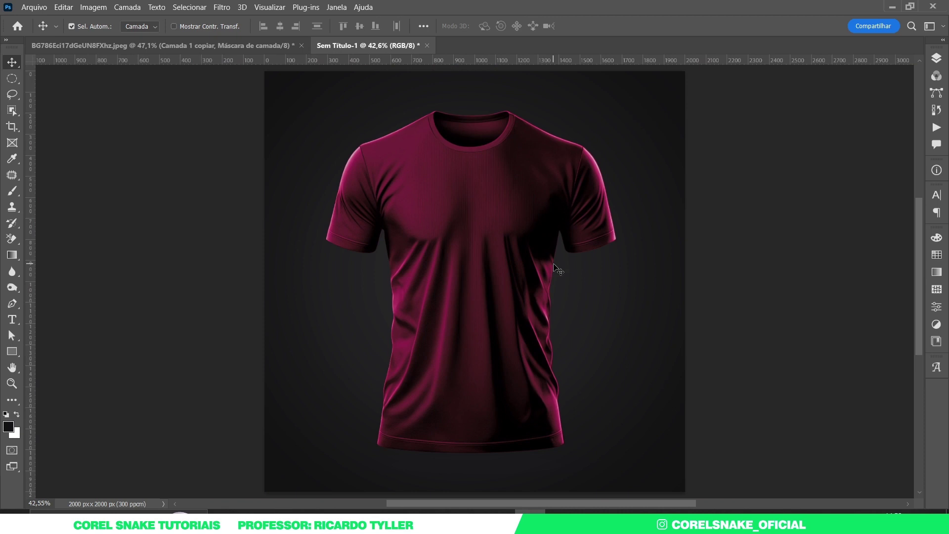
Step: Duplicate Camada 1 copiar and move the copy above Cor Seletiva 1
left_click(936, 58)
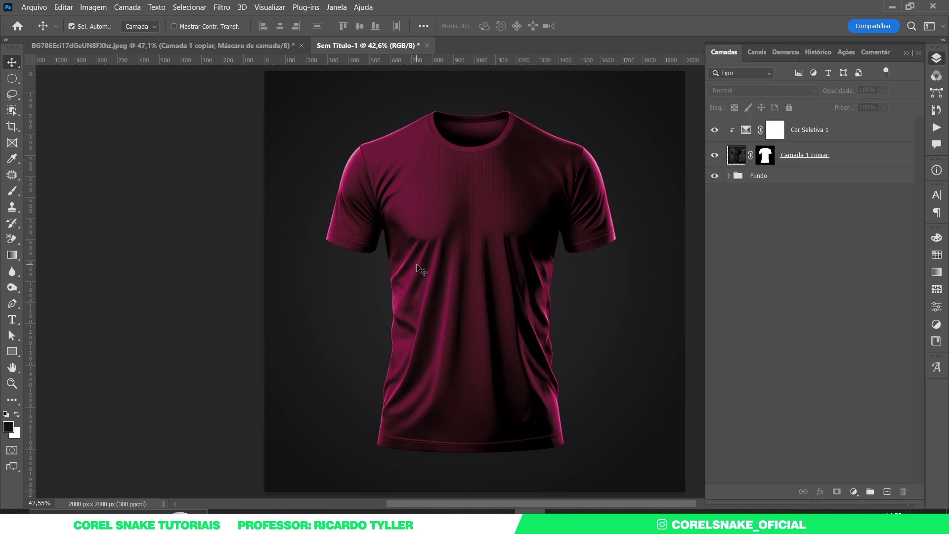
left_click(736, 156)
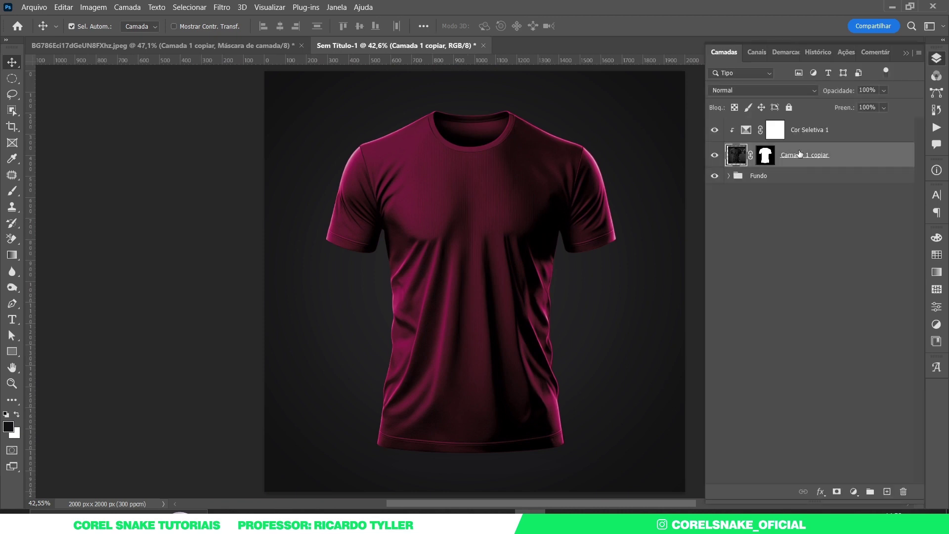
key("ctrl+j")
key("ctrl+bracketright")
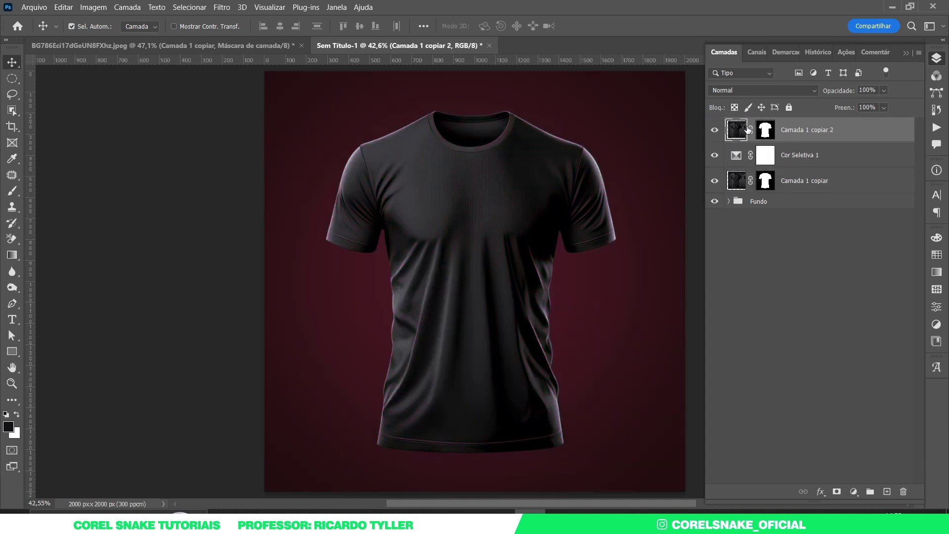
left_click(737, 91)
key("Escape")
Step: Re-clip Cor Seletiva 1 to the shirt layer and preview blend modes on the copy
left_click(739, 157)
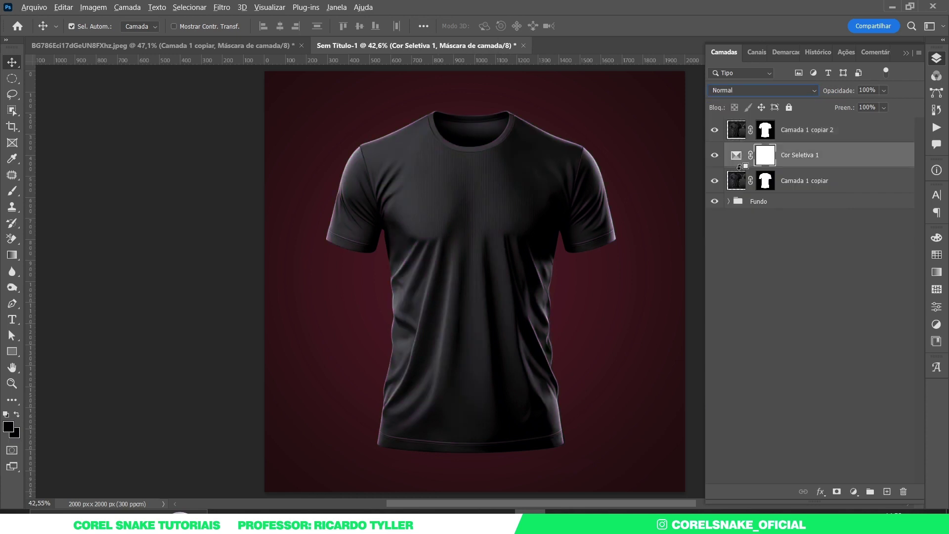
left_click(740, 169, "alt")
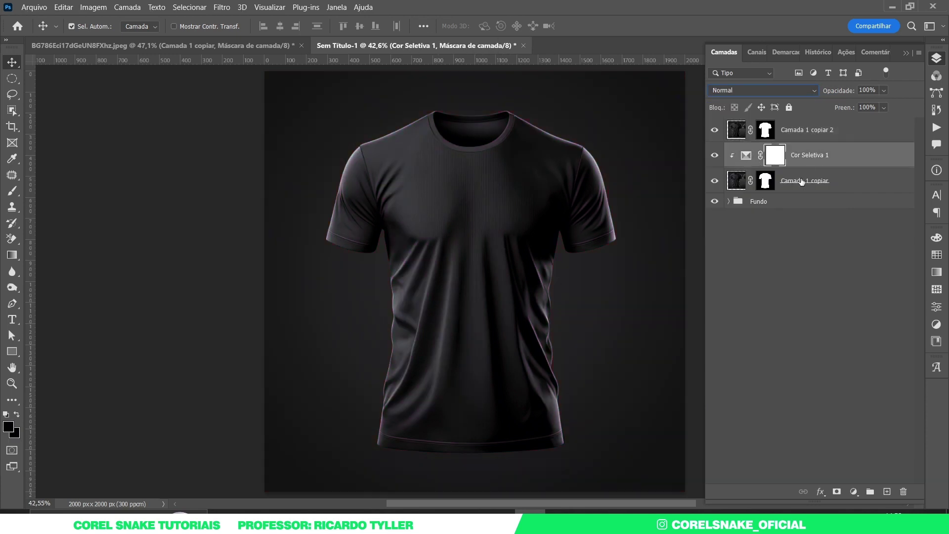
key("ctrl+alt+g")
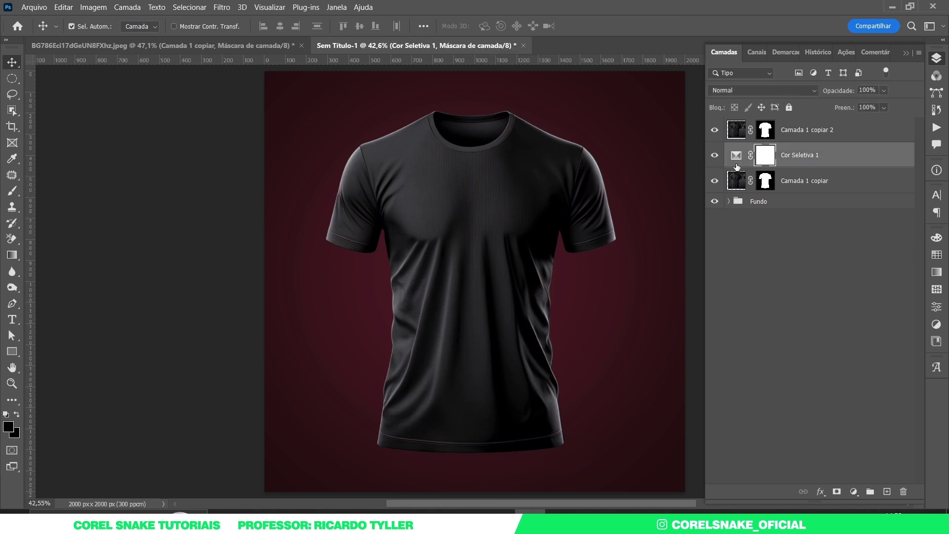
left_click(738, 168, "alt")
left_click(728, 129)
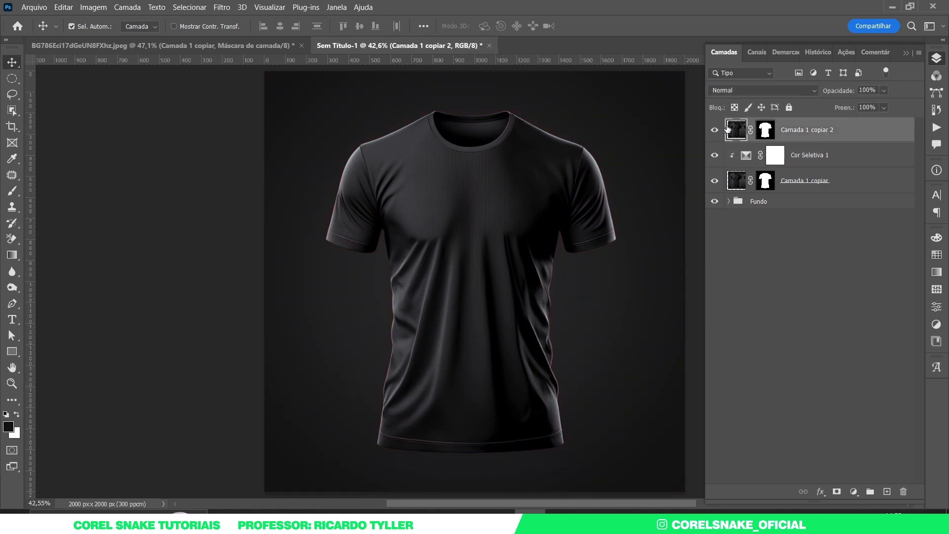
left_click(737, 88)
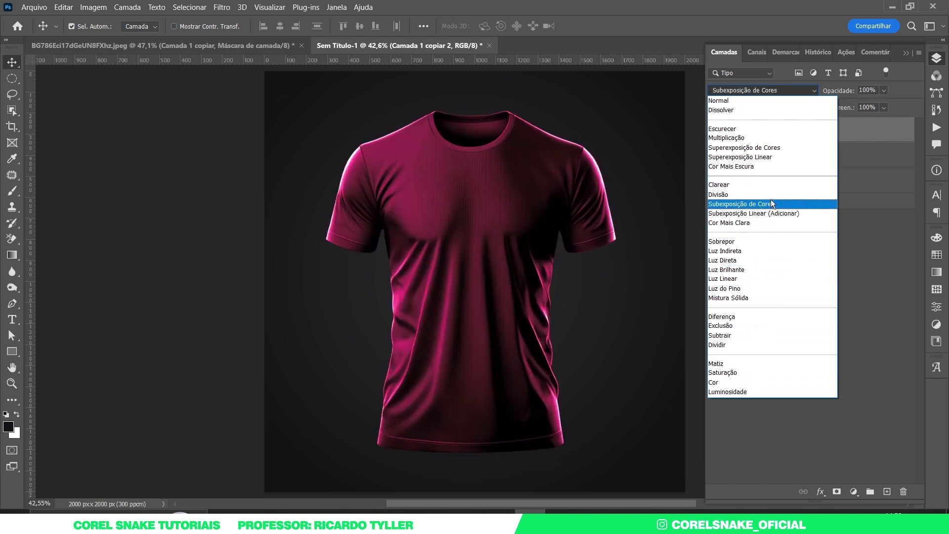
Step: Set Camada 1 copiar 2 to Subexposição de Cores at 55% opacity
left_click(771, 200)
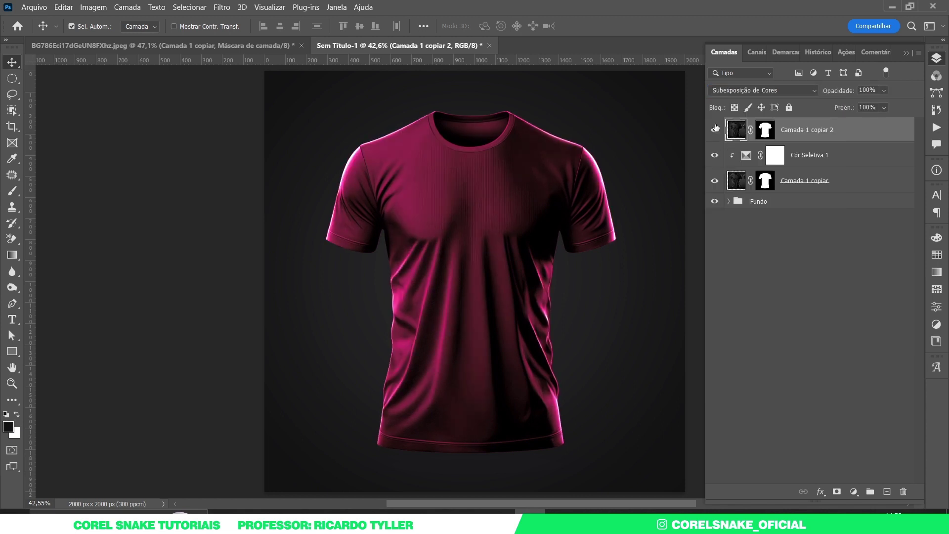
left_click(884, 90)
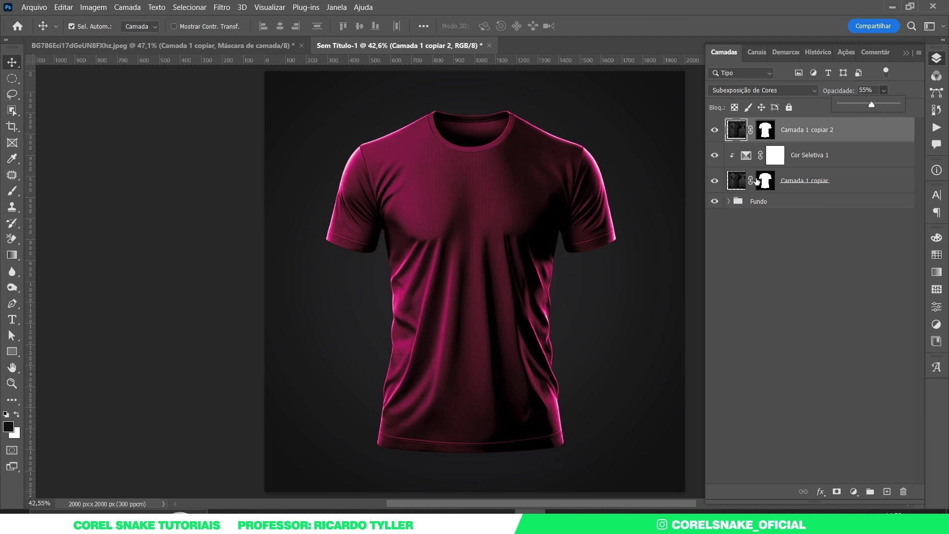
left_click(735, 285)
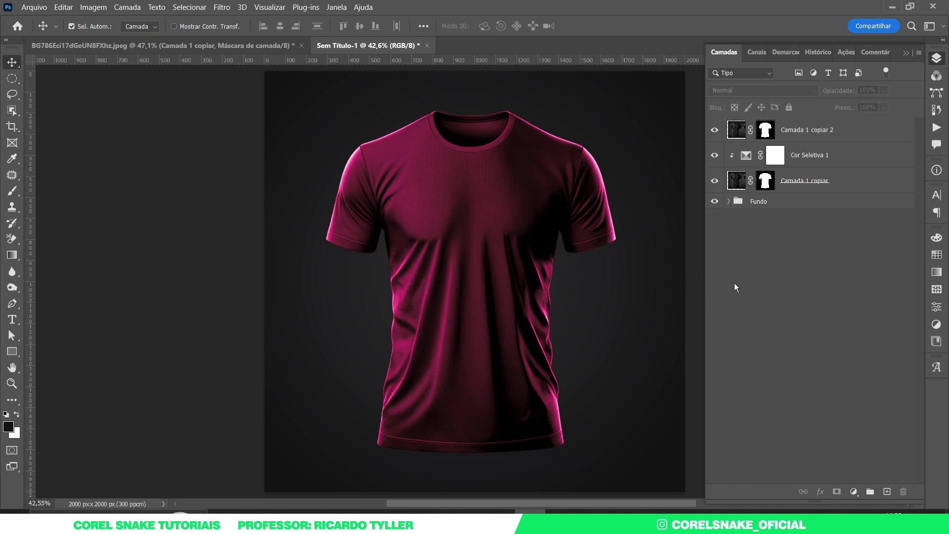
Step: Zoom in and out to inspect the brighter magenta shirt highlights
left_click(936, 58)
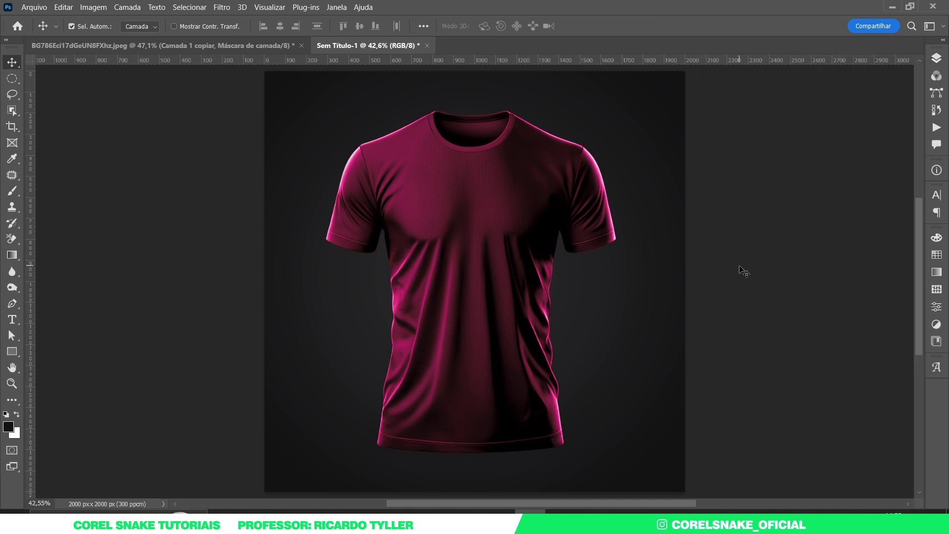
scroll(486, 214, "up", 2)
scroll(499, 217, "up", 3)
scroll(518, 228, "up", 3)
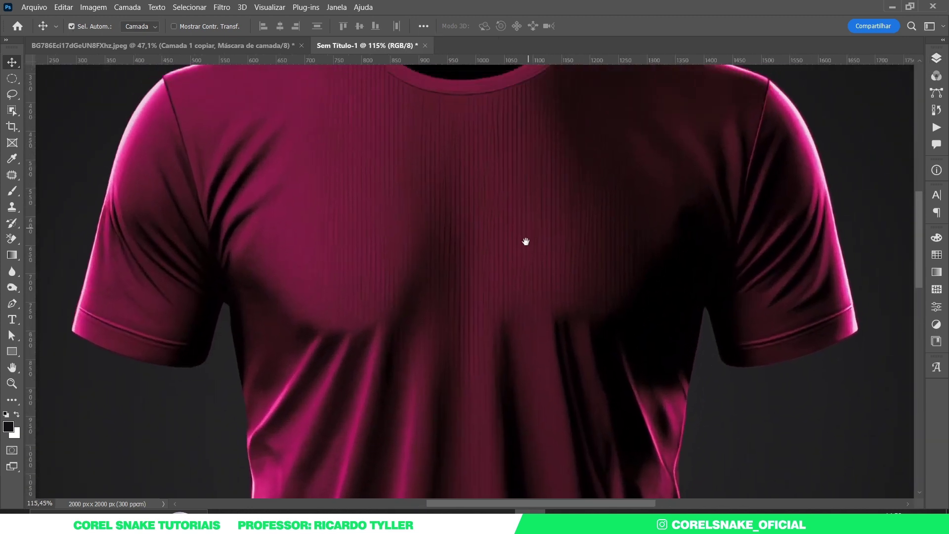
scroll(520, 286, "up", 2)
scroll(425, 150, "up", 5)
scroll(500, 230, "down", 10)
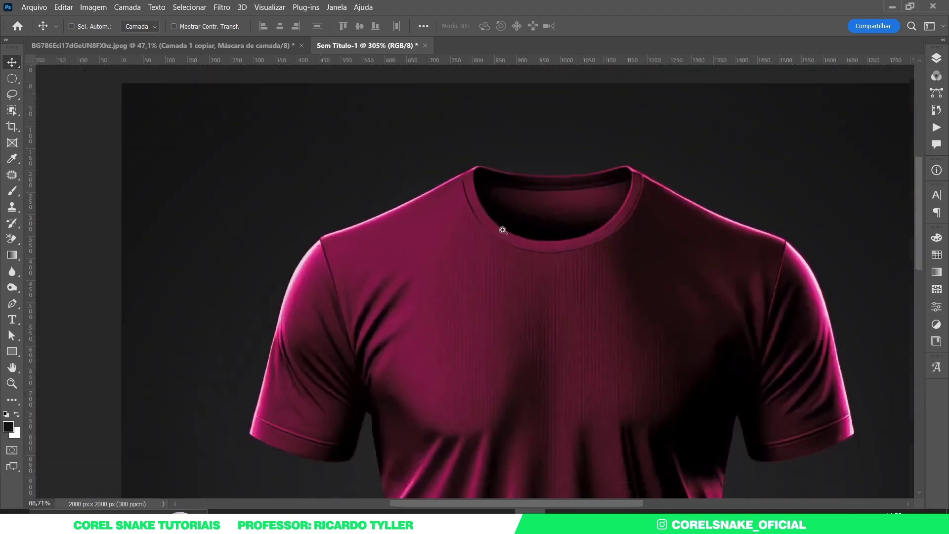
scroll(496, 232, "down", 5)
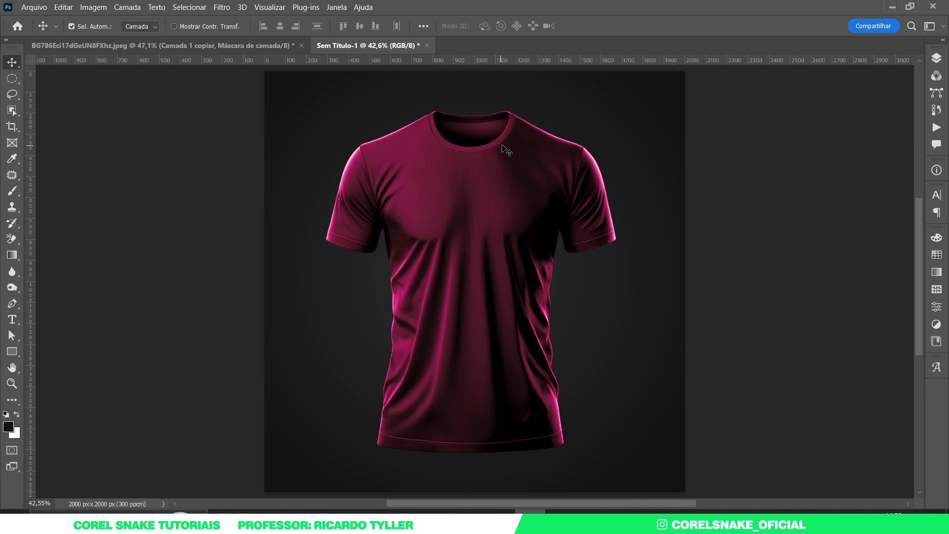
left_click(936, 59)
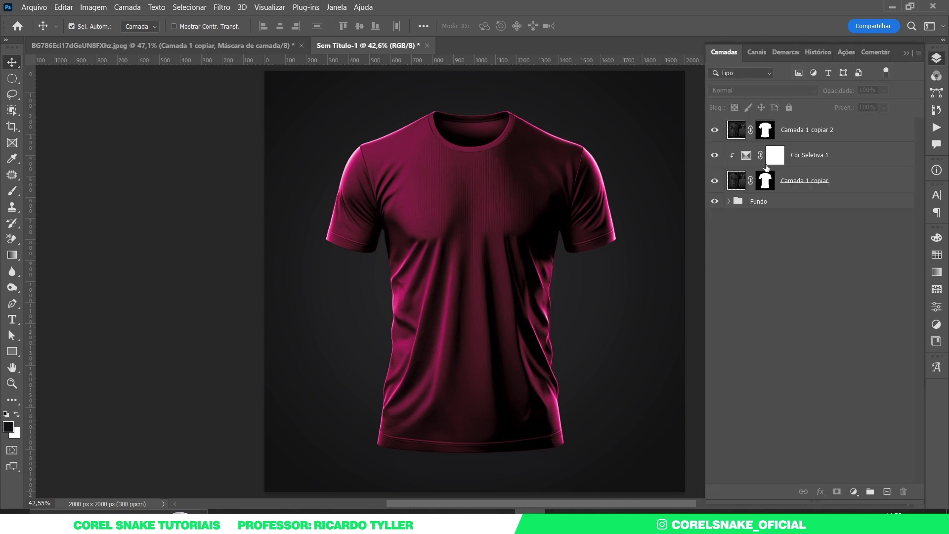
Step: Select the Cor Seletiva 1 mask and set up a black, fully hard 68 px brush
left_click(767, 179)
left_click(777, 159)
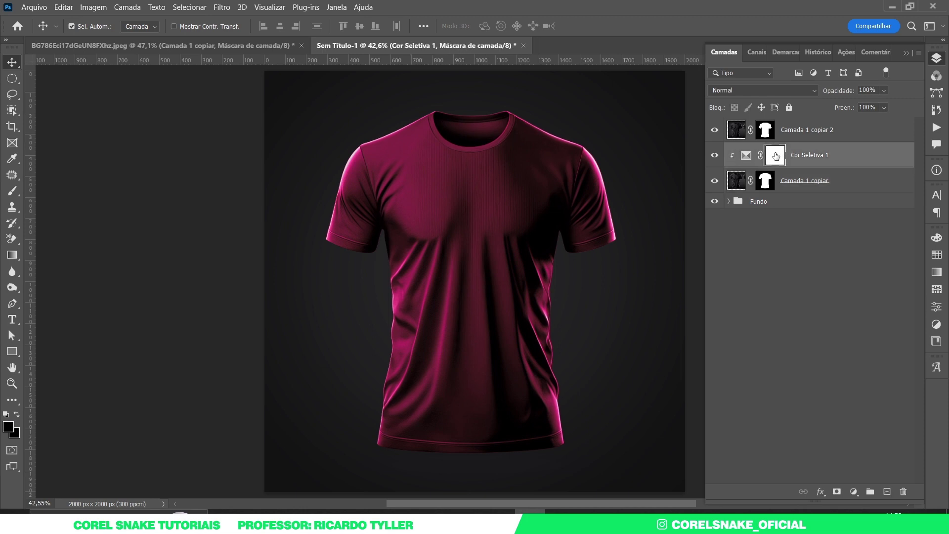
key("b")
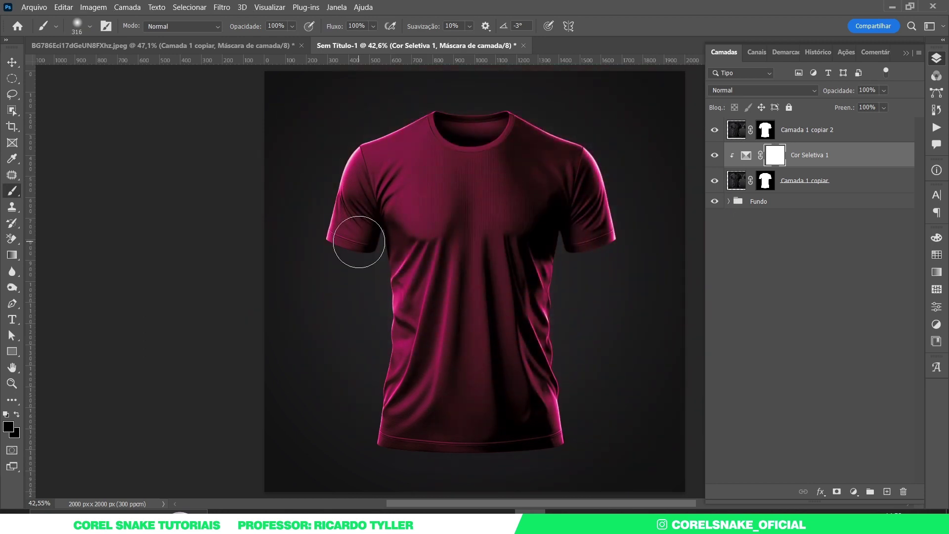
key("x")
left_click(16, 416)
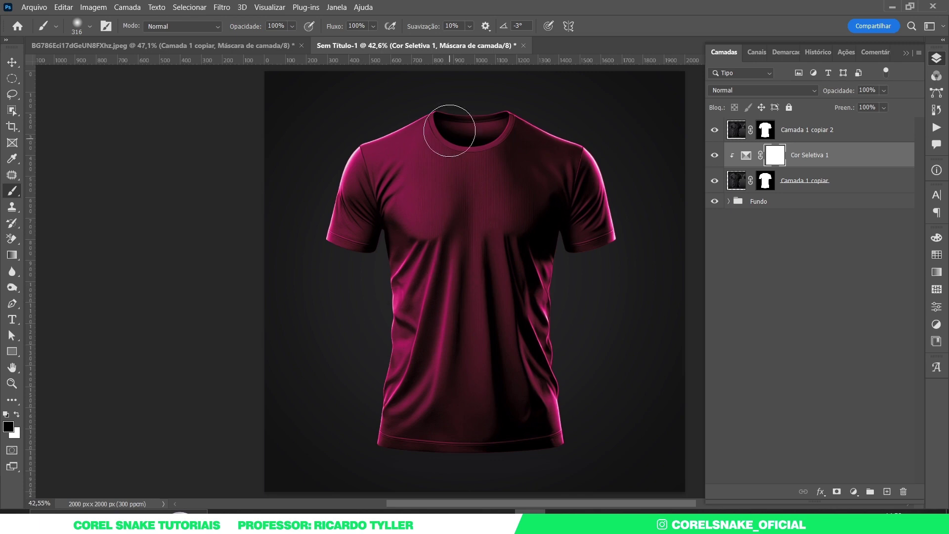
left_click_drag(445, 131, 514, 130)
mouse_move(447, 194)
left_mouse_down()
mouse_move(416, 225)
mouse_move(407, 386)
left_mouse_up()
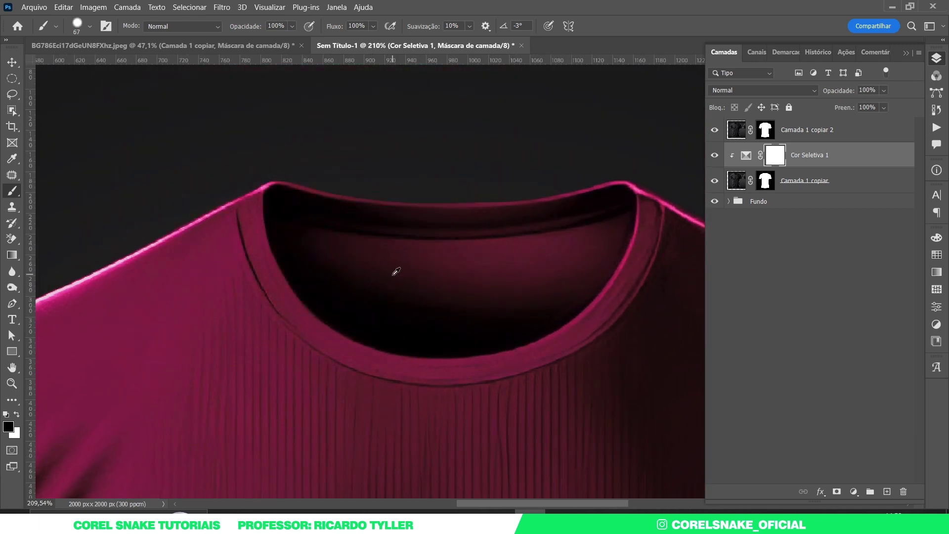
left_click_drag(394, 271, 369, 413)
Step: Paint the front collar band and its upper-left corner back to grey
left_click_drag(318, 349, 339, 315)
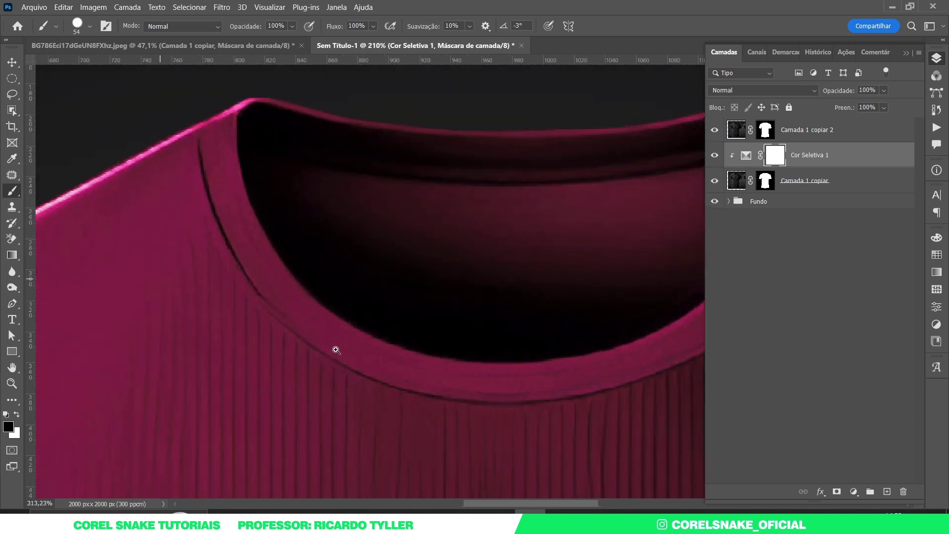
mouse_move(322, 284)
left_mouse_down()
mouse_move(309, 285)
mouse_move(318, 303)
mouse_move(303, 310)
mouse_move(424, 373)
left_mouse_up()
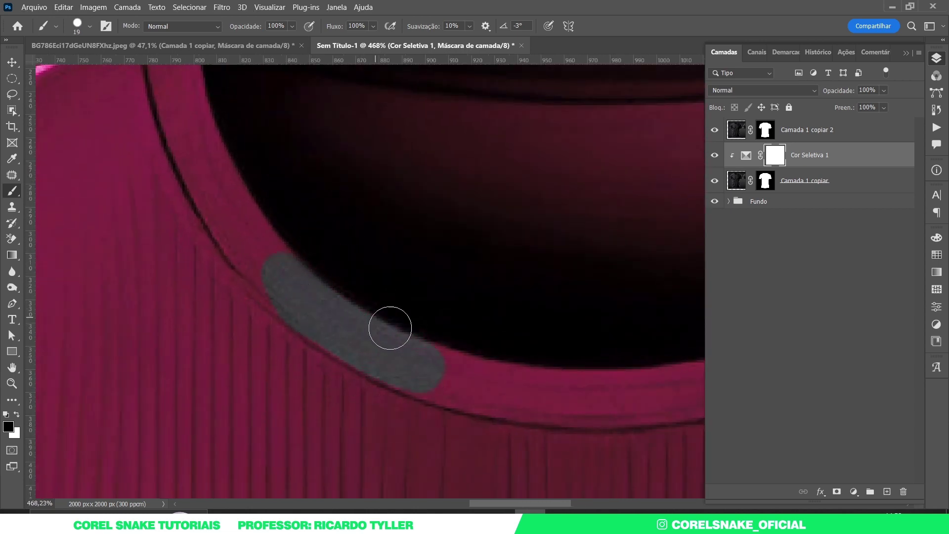
mouse_move(364, 349)
left_mouse_down()
mouse_move(565, 402)
mouse_move(588, 379)
left_mouse_up()
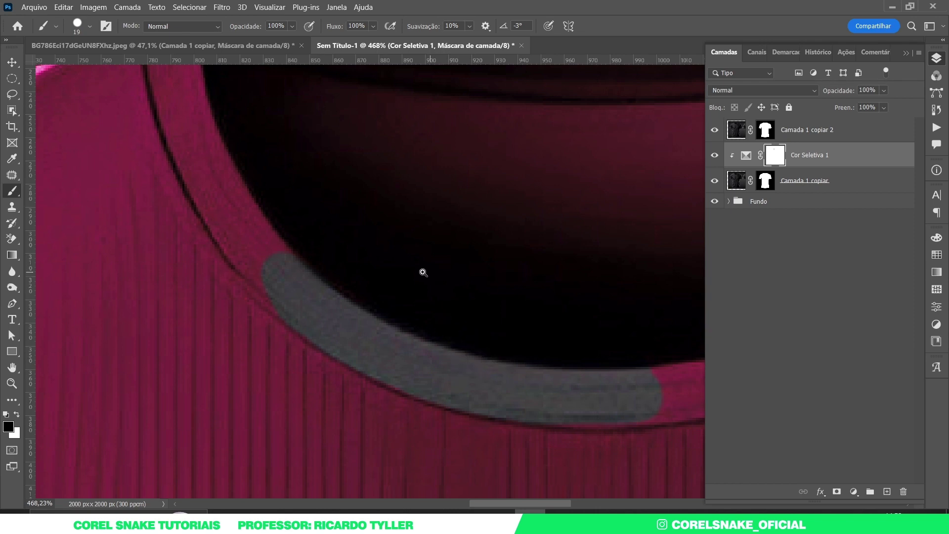
mouse_move(424, 271)
left_mouse_down()
mouse_move(355, 271)
mouse_move(452, 254)
mouse_move(491, 278)
left_mouse_up()
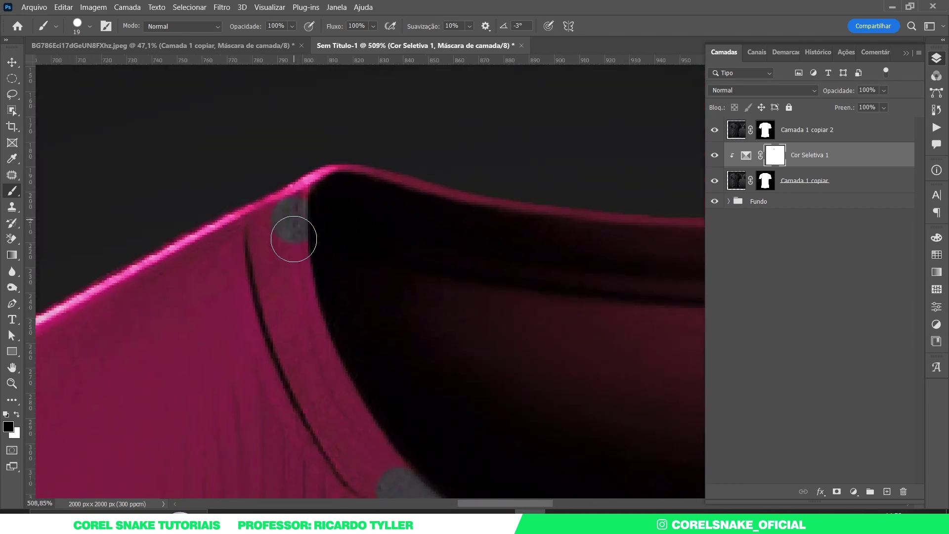
mouse_move(292, 233)
left_mouse_down()
mouse_move(277, 206)
mouse_move(282, 270)
mouse_move(327, 396)
left_mouse_up()
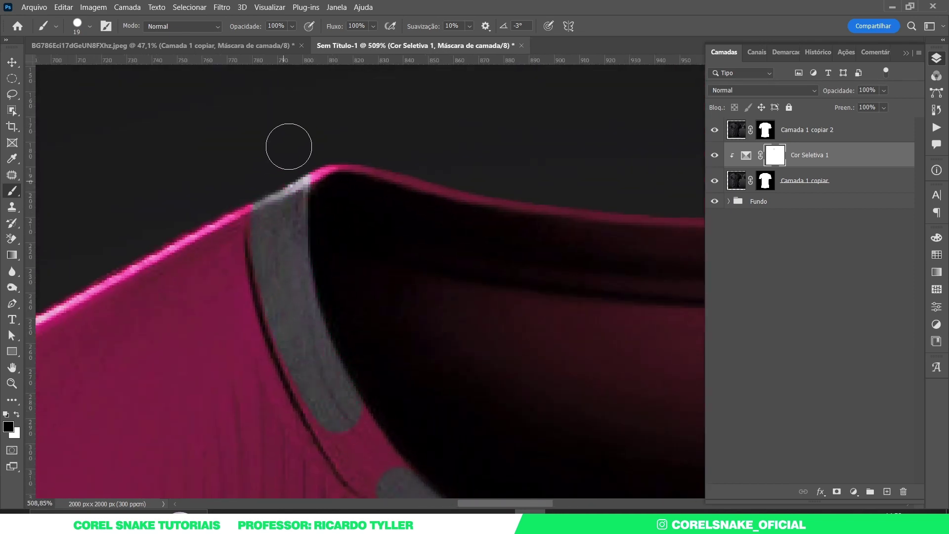
left_click_drag(338, 356, 315, 204)
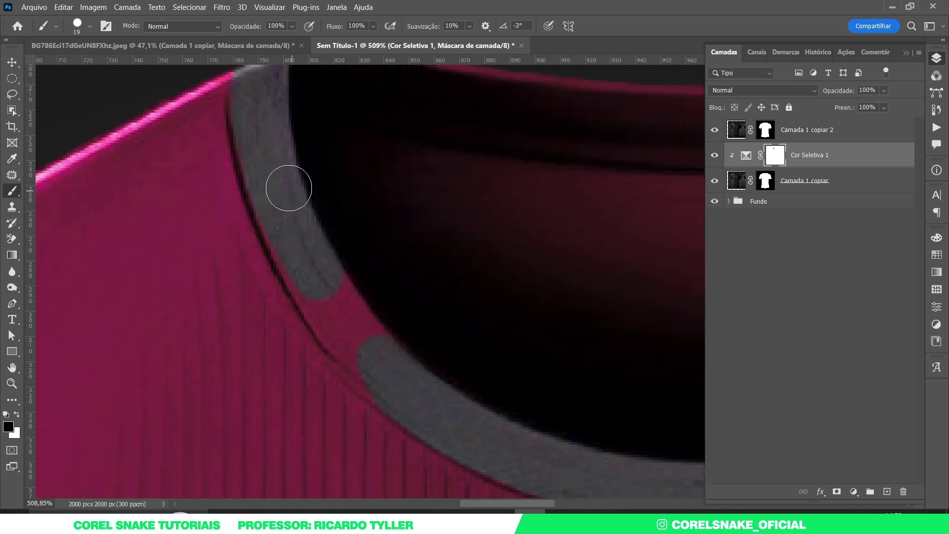
mouse_move(307, 277)
left_mouse_down()
mouse_move(375, 343)
mouse_move(341, 331)
mouse_move(403, 394)
left_mouse_up()
Step: Paint out the remaining pink strips along the inner collar edge
scroll(449, 254, "down", 3)
scroll(501, 246, "down", 2)
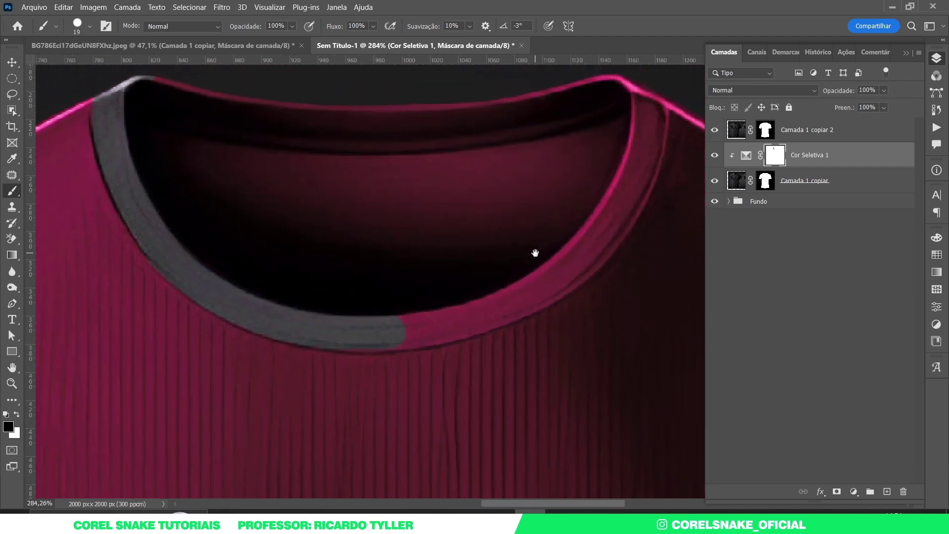
scroll(534, 254, "up", 4)
mouse_move(282, 334)
left_mouse_down()
mouse_move(419, 328)
mouse_move(290, 361)
mouse_move(205, 364)
mouse_move(305, 367)
mouse_move(403, 346)
mouse_move(494, 318)
mouse_move(577, 271)
mouse_move(437, 294)
left_mouse_up()
left_click_drag(550, 218, 365, 358)
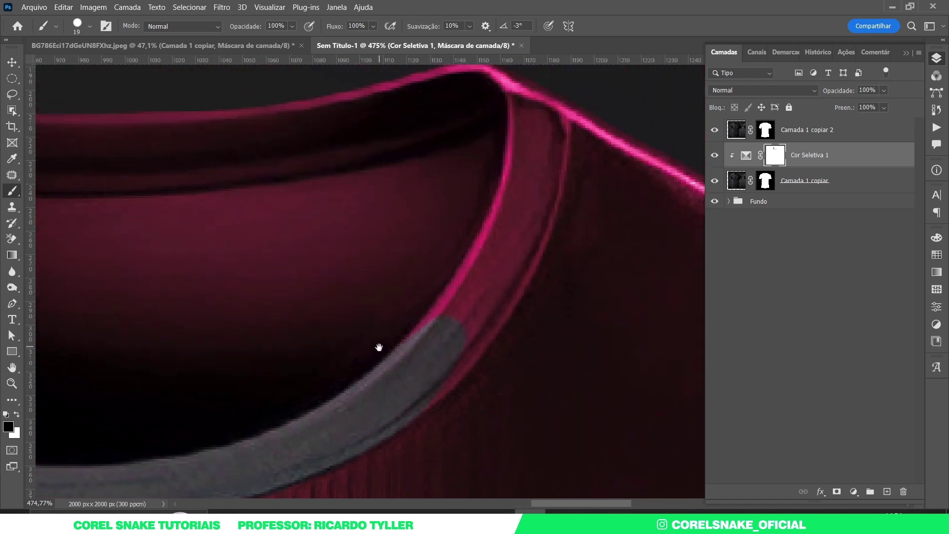
mouse_move(554, 143)
left_mouse_down()
mouse_move(525, 167)
mouse_move(422, 325)
mouse_move(513, 194)
left_mouse_up()
mouse_move(513, 193)
left_mouse_down()
mouse_move(470, 310)
mouse_move(417, 387)
mouse_move(478, 325)
mouse_move(521, 254)
mouse_move(544, 123)
mouse_move(507, 285)
mouse_move(475, 314)
mouse_move(474, 328)
mouse_move(430, 388)
mouse_move(348, 425)
left_mouse_up()
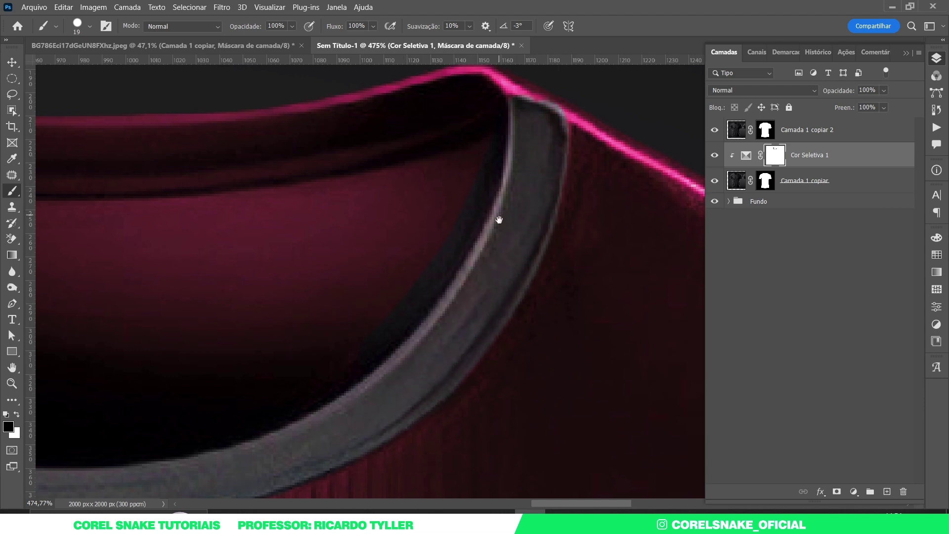
Step: Grey out the pink highlight on the collar's top edge, then view the back of the collar
scroll(499, 237, "up", 2)
mouse_move(530, 199)
left_mouse_down()
mouse_move(464, 170)
mouse_move(278, 181)
mouse_move(376, 165)
left_mouse_up()
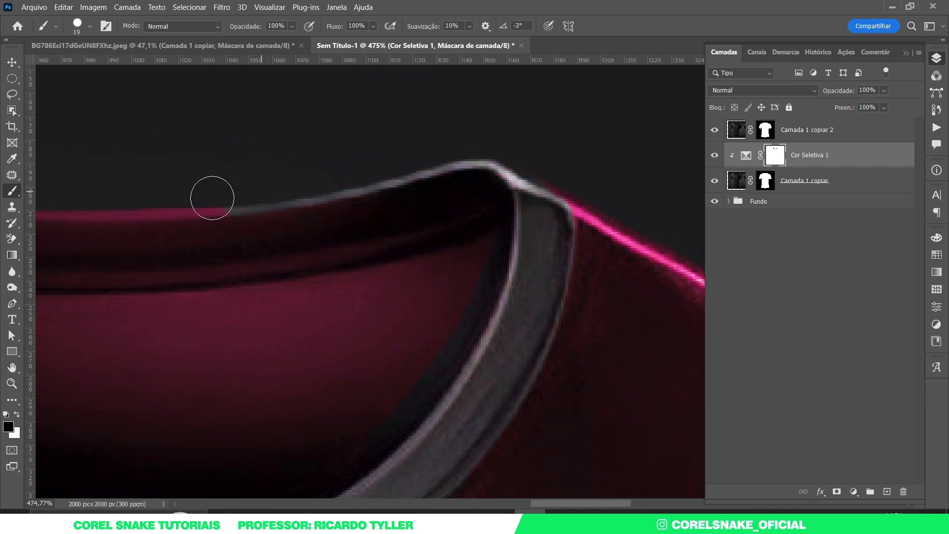
mouse_move(475, 195)
left_mouse_down()
mouse_move(225, 176)
mouse_move(252, 185)
left_mouse_up()
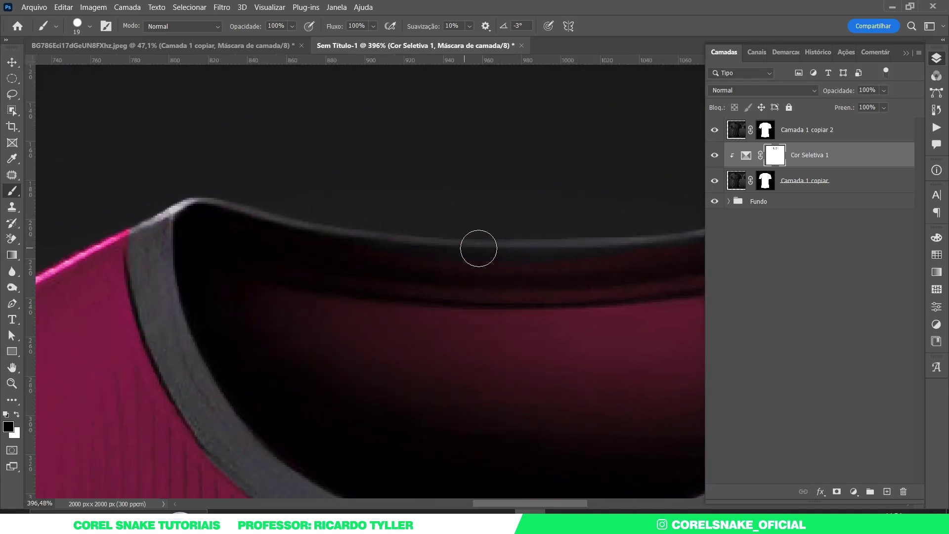
left_click_drag(478, 248, 346, 221)
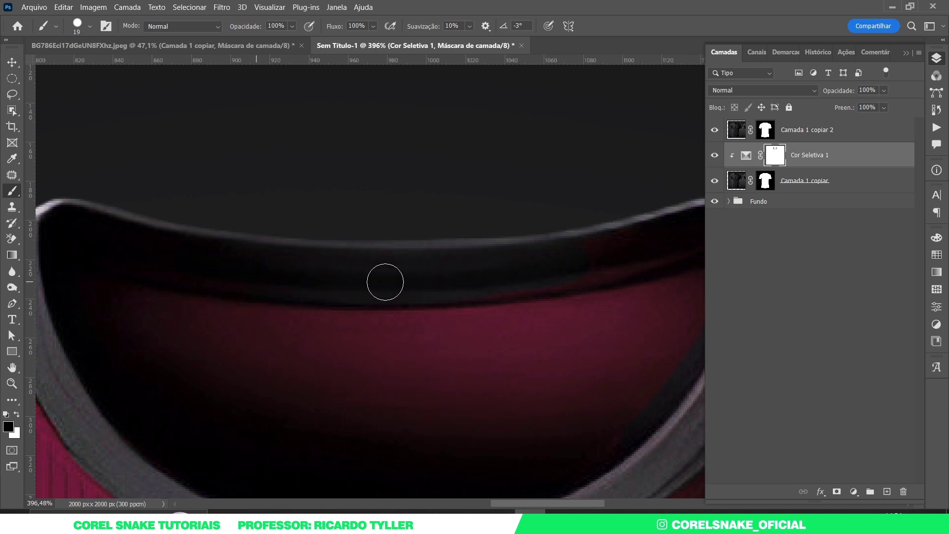
scroll(297, 257, "right", 3)
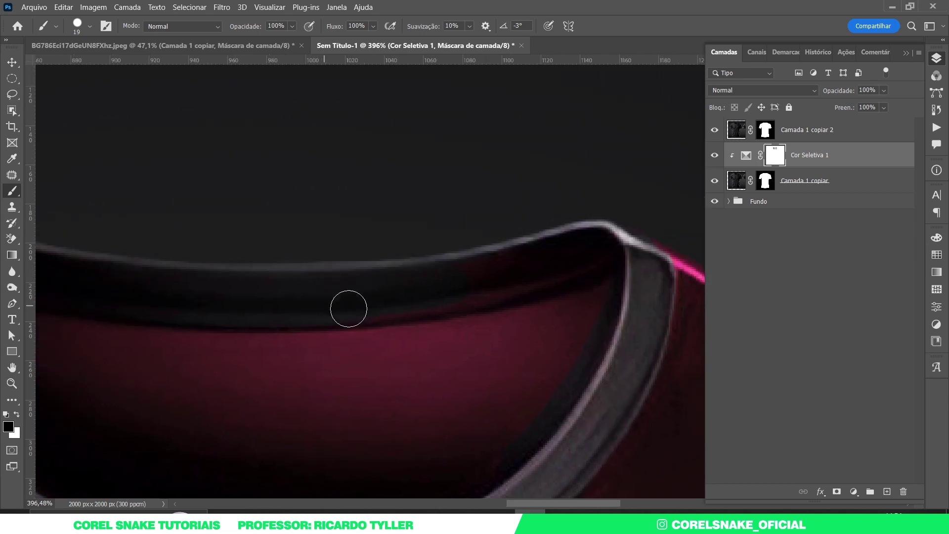
scroll(548, 279, "down", 5)
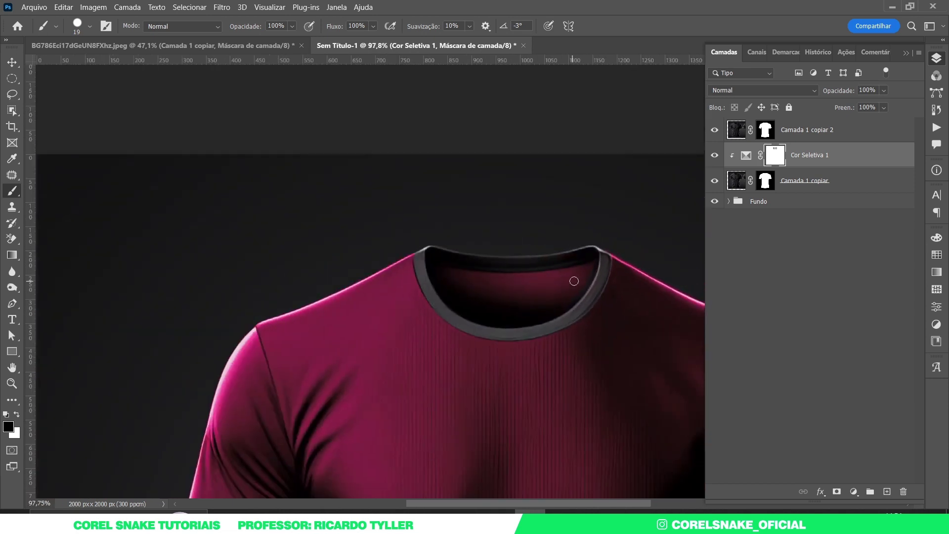
scroll(512, 250, "down", 3)
scroll(499, 248, "down", 1)
Step: Paint black on the Cor Seletiva 1 mask to turn the left sleeve hem grey
left_click_drag(568, 341, 538, 304)
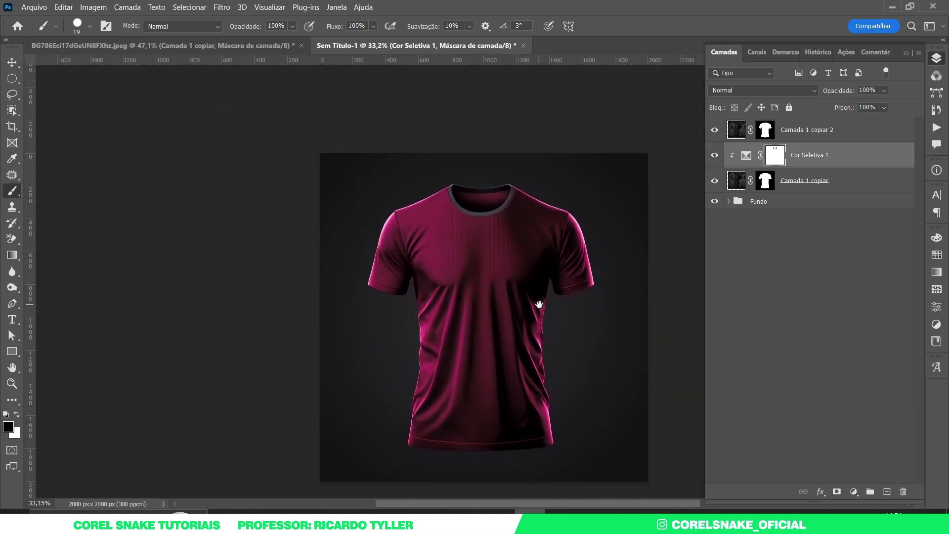
scroll(245, 244, "up", 5)
scroll(277, 257, "up", 1)
scroll(321, 248, "up", 4)
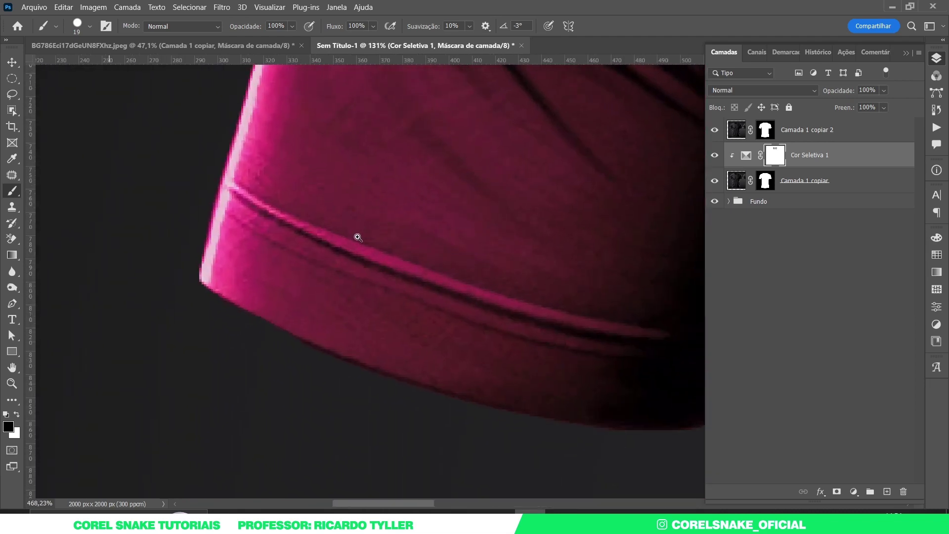
mouse_move(206, 245)
left_mouse_down()
mouse_move(191, 218)
mouse_move(201, 195)
mouse_move(350, 280)
left_mouse_up()
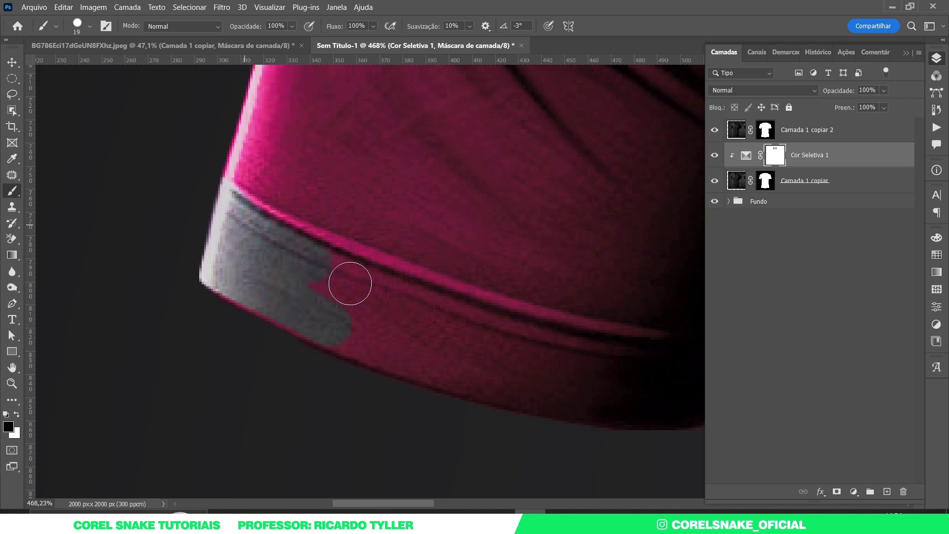
left_click_drag(174, 268, 328, 318)
mouse_move(264, 227)
left_mouse_down()
mouse_move(373, 274)
mouse_move(331, 303)
mouse_move(471, 392)
mouse_move(282, 237)
mouse_move(241, 216)
mouse_move(569, 343)
left_mouse_up()
left_click_drag(568, 344, 507, 354)
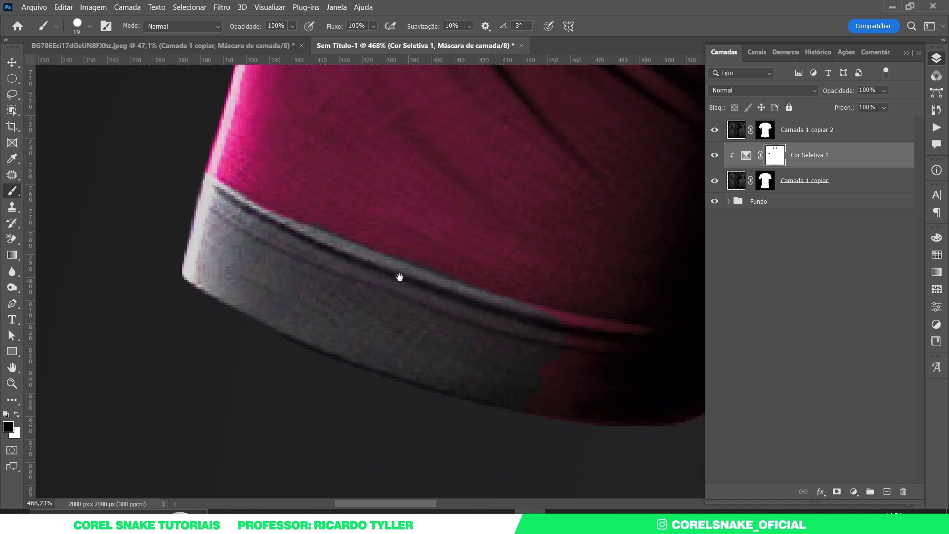
left_click_drag(398, 275, 410, 332)
left_click_drag(326, 352, 548, 340)
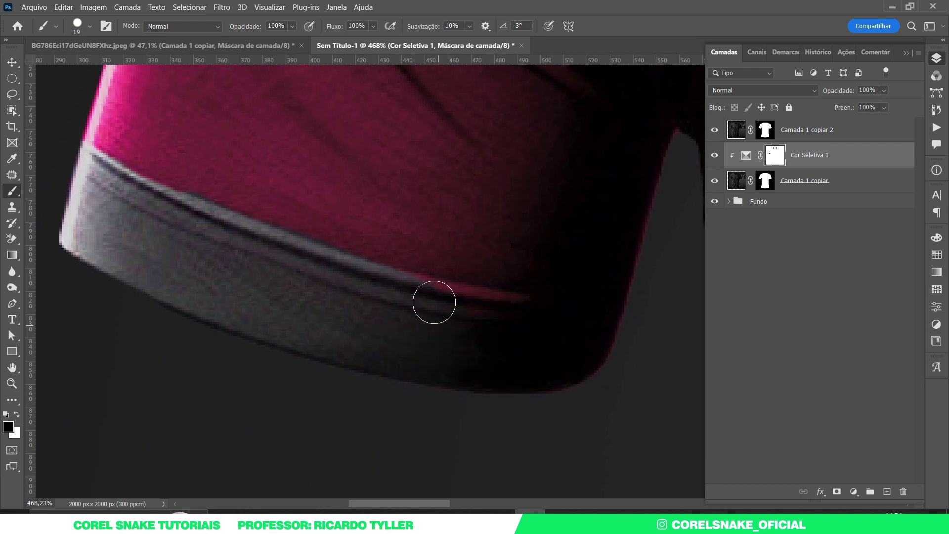
left_click_drag(432, 301, 597, 328)
Step: Switch to white and restore magenta along the left cuff's upper edge
scroll(242, 195, "up", 3)
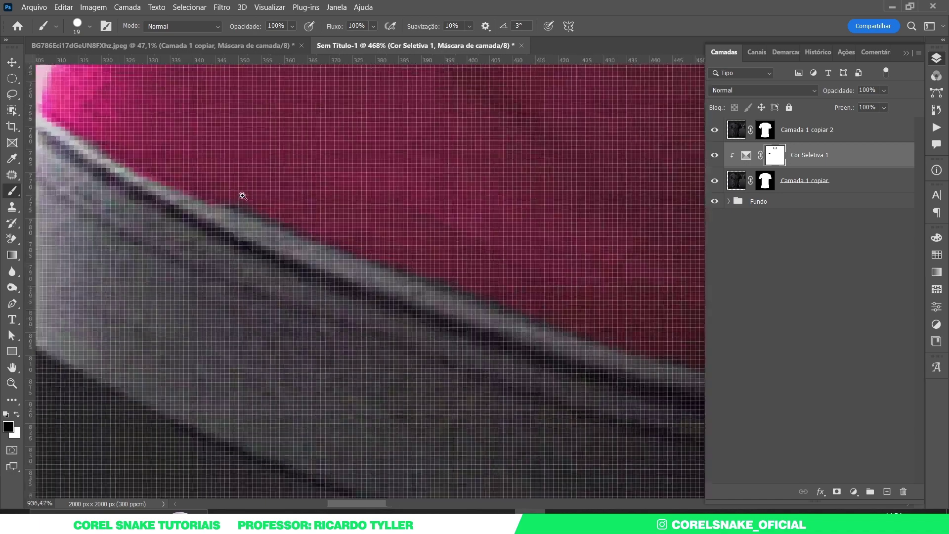
scroll(418, 278, "up", 2)
scroll(433, 316, "down", 2)
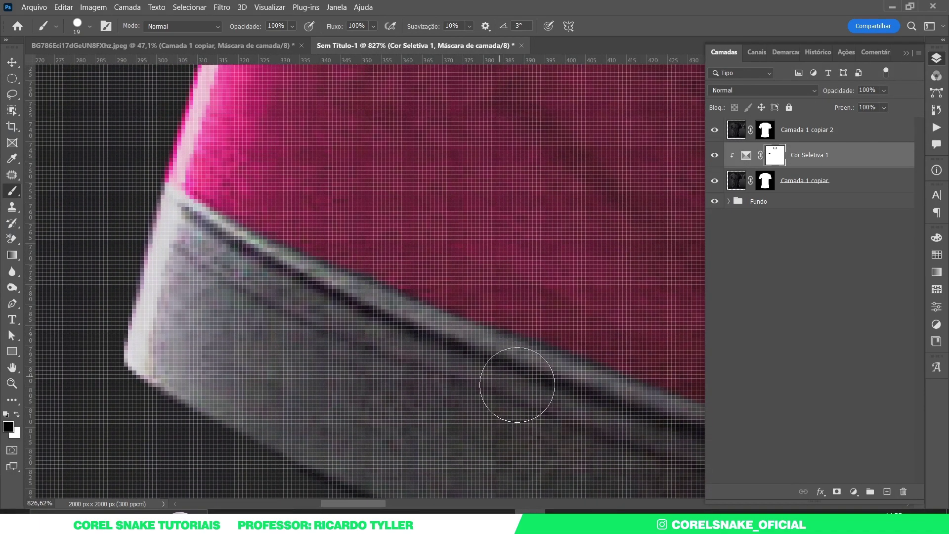
scroll(327, 316, "down", 6)
scroll(328, 316, "up", 2)
scroll(445, 339, "up", 3)
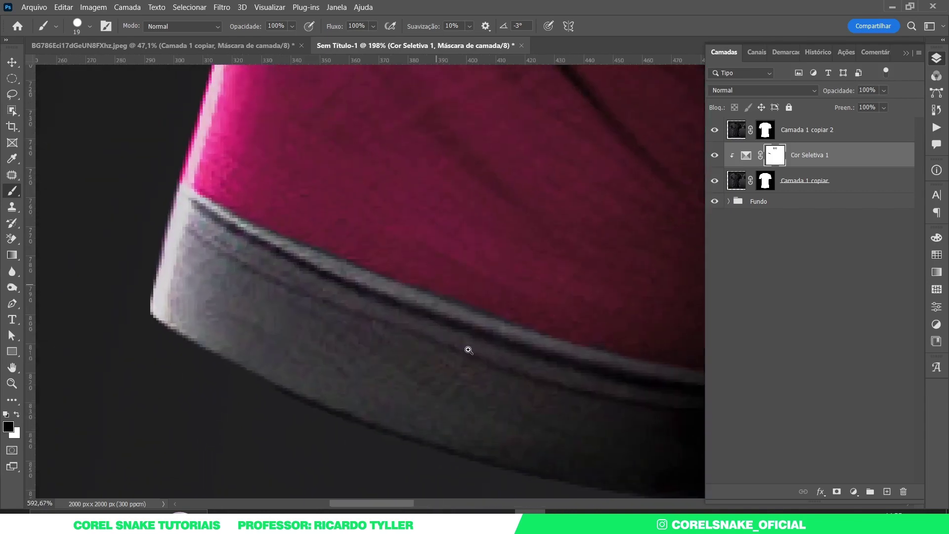
scroll(402, 320, "down", 3)
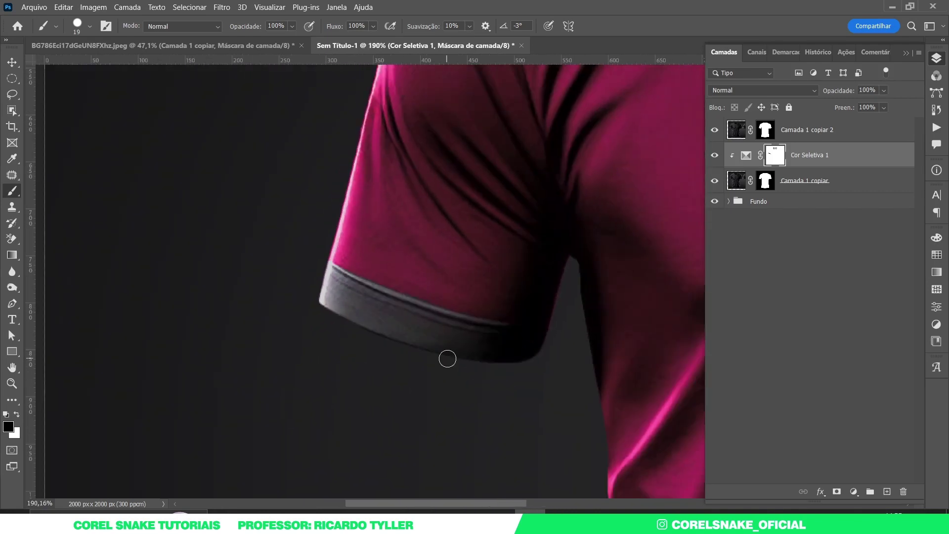
scroll(394, 322, "up", 3)
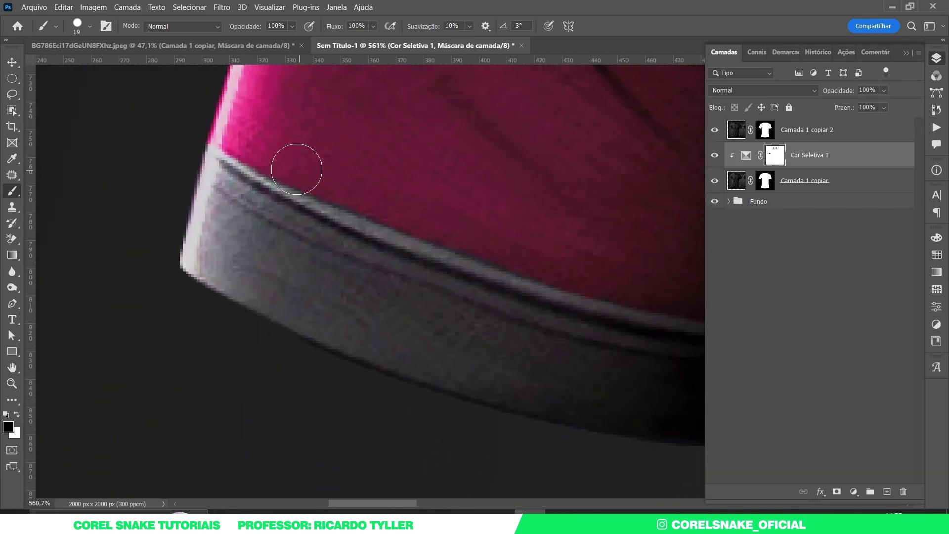
key("x")
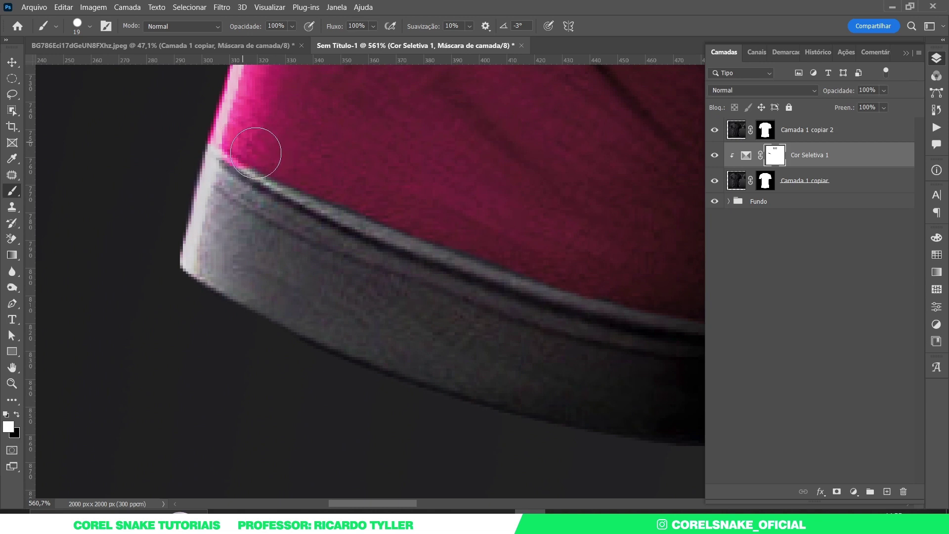
mouse_move(240, 138)
left_mouse_down()
mouse_move(290, 177)
mouse_move(558, 279)
mouse_move(432, 239)
left_mouse_up()
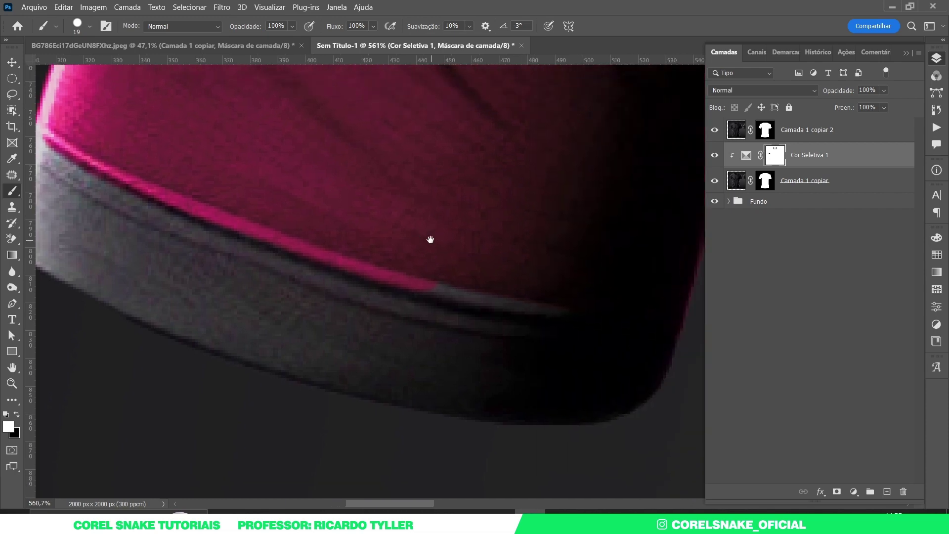
mouse_move(420, 276)
left_mouse_down()
mouse_move(587, 285)
mouse_move(451, 247)
left_mouse_up()
scroll(534, 269, "down", 5)
scroll(450, 248, "down", 2)
Step: Paint the right sleeve cuff grey in black on the mask, redoing the first stroke
scroll(409, 244, "down", 3)
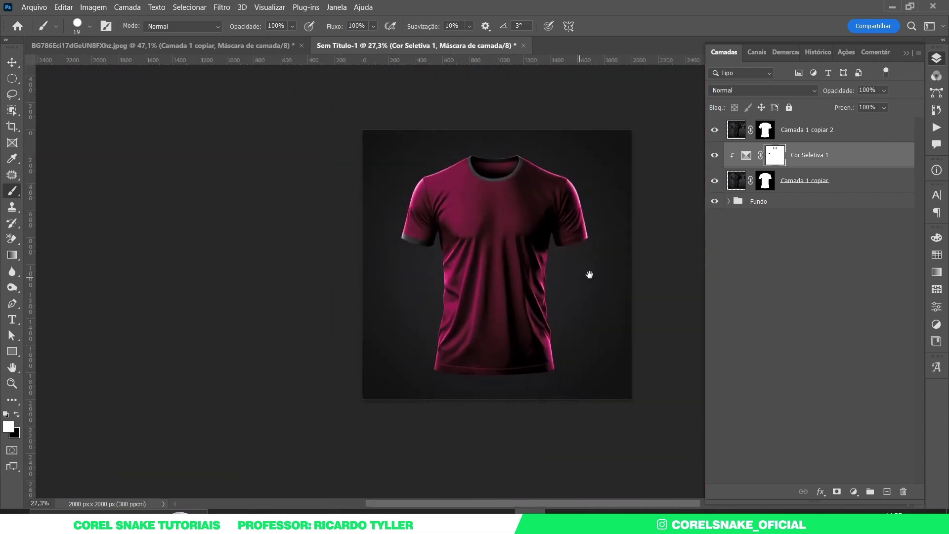
scroll(632, 226, "up", 3)
scroll(546, 299, "up", 3)
scroll(595, 242, "up", 2)
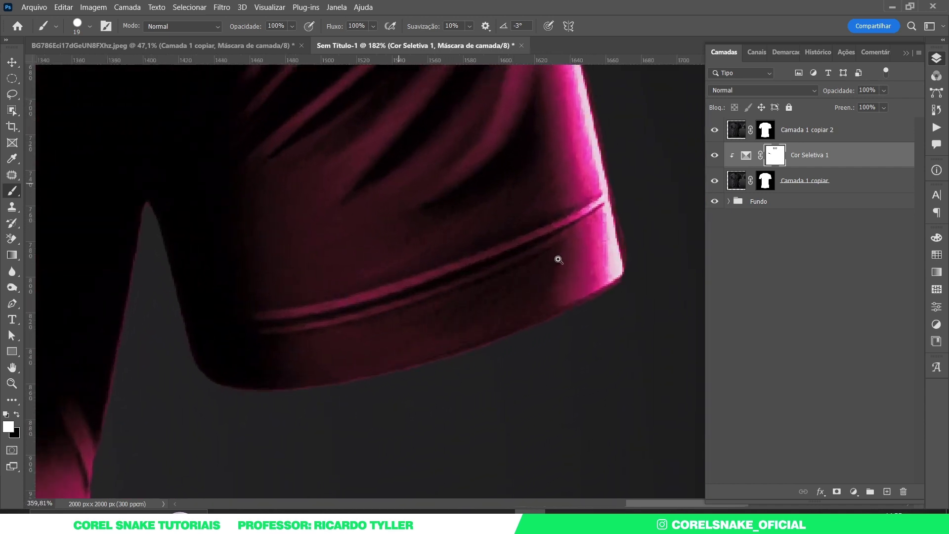
key("x")
left_click_drag(613, 267, 525, 324)
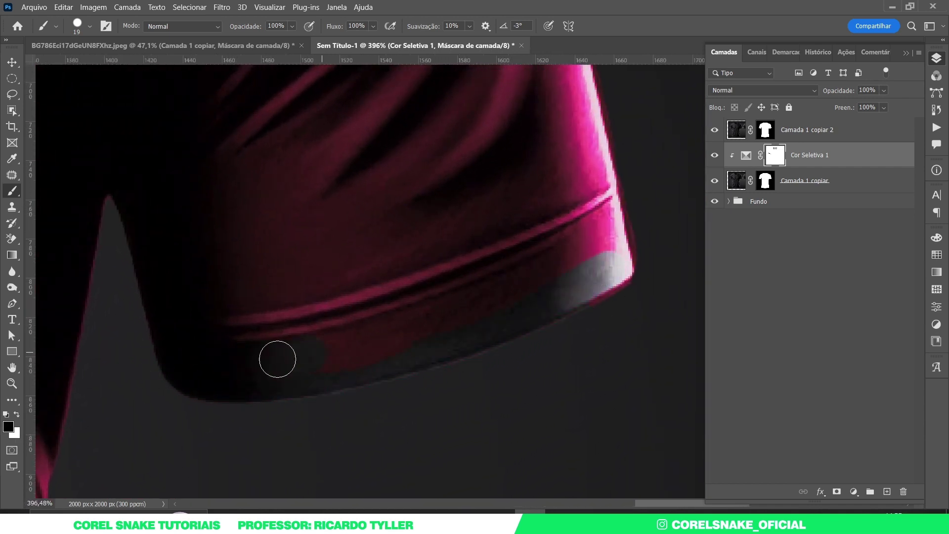
key("ctrl+z")
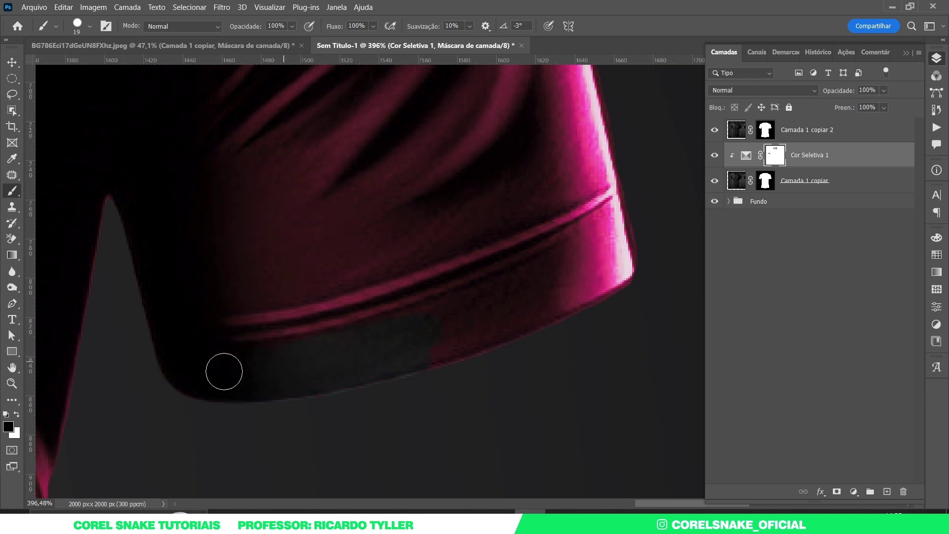
left_click_drag(415, 379, 478, 300)
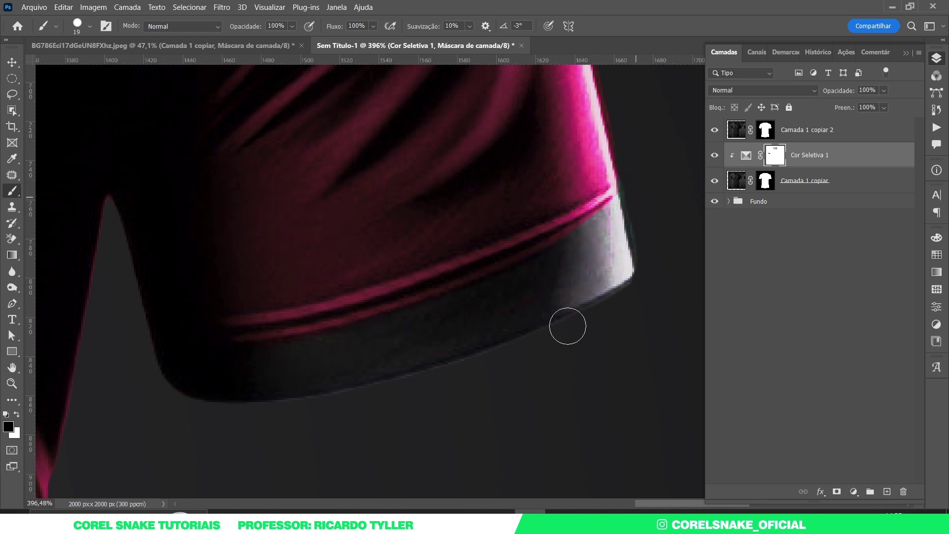
Step: Grey out the bottom hem piping from the left corner across the middle
left_click_drag(535, 341, 430, 332)
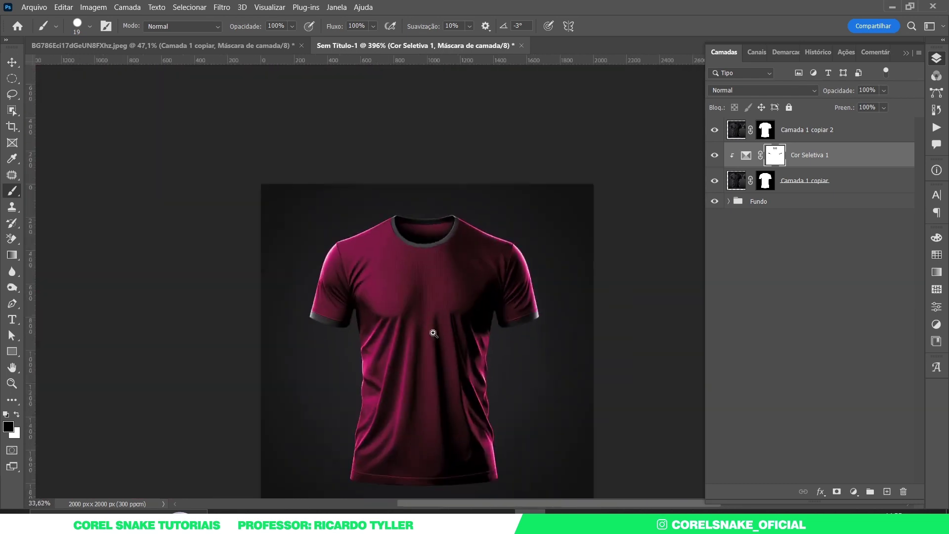
left_click_drag(459, 435, 551, 429)
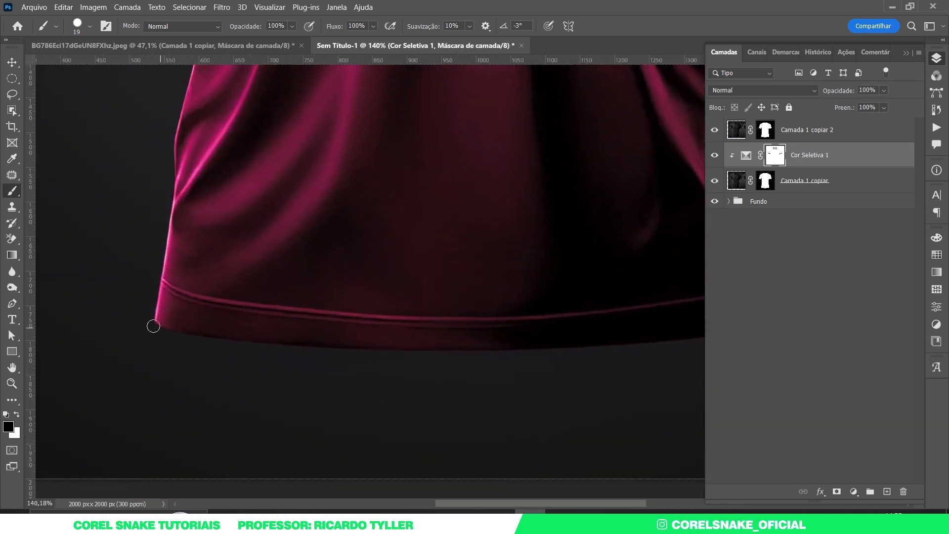
left_click_drag(190, 314, 148, 294)
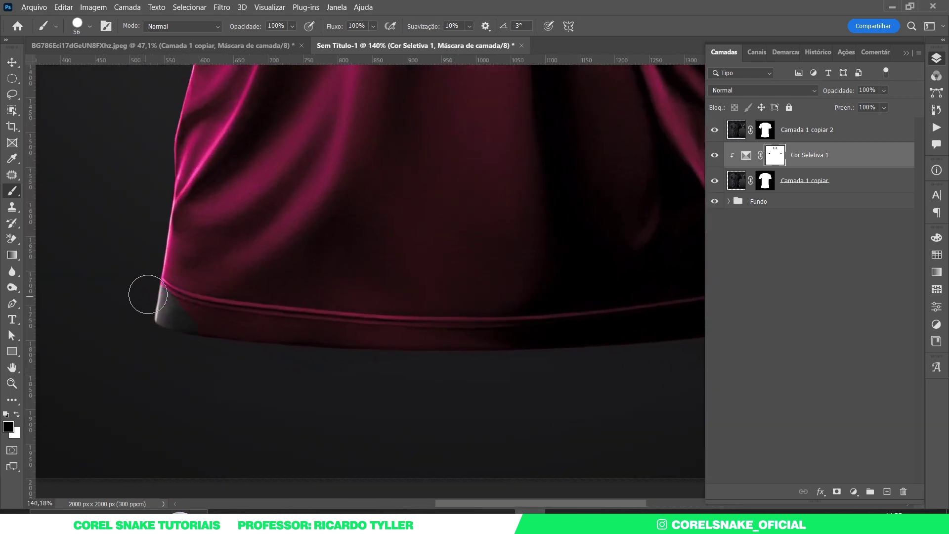
scroll(230, 331, "up", 4)
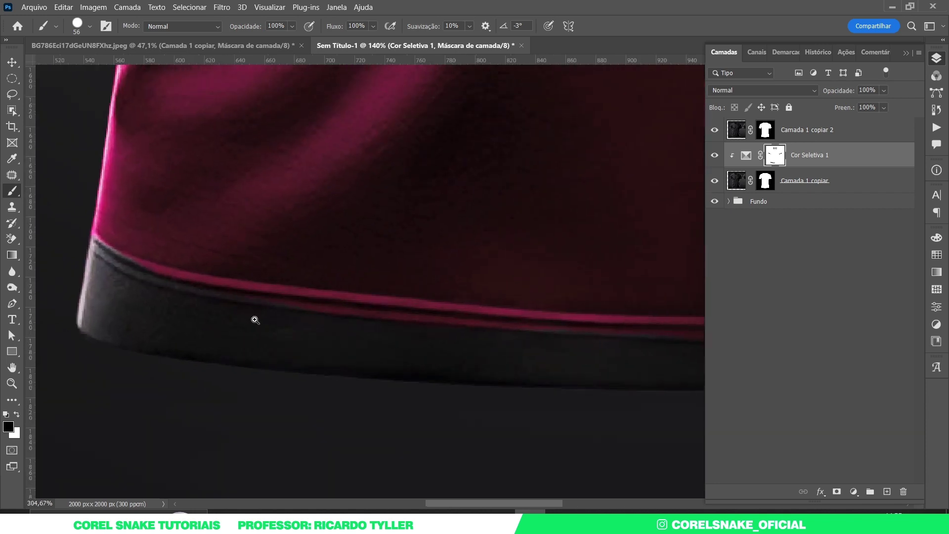
left_click_drag(99, 277, 235, 326)
scroll(110, 275, "up", 3)
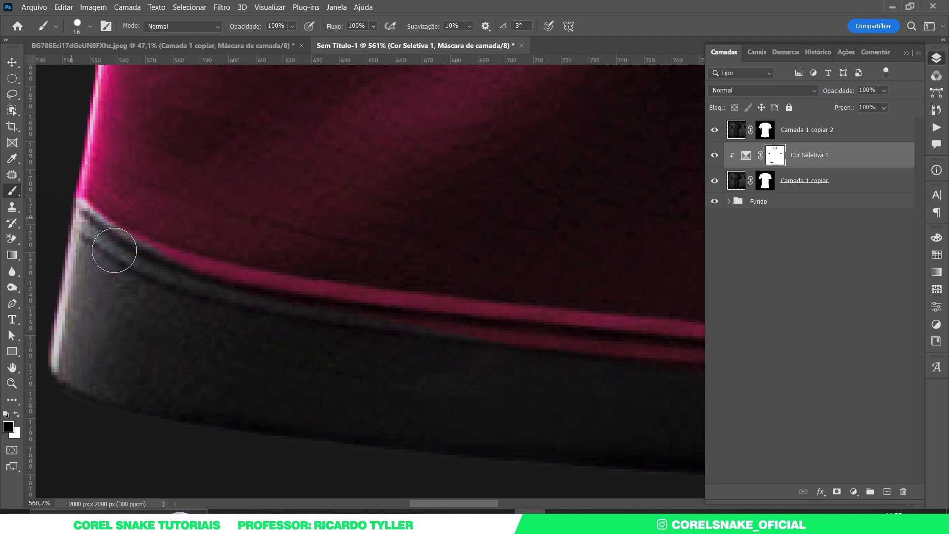
mouse_move(115, 250)
left_mouse_down()
mouse_move(197, 277)
mouse_move(438, 316)
mouse_move(438, 334)
left_mouse_up()
left_click_drag(473, 316, 338, 317)
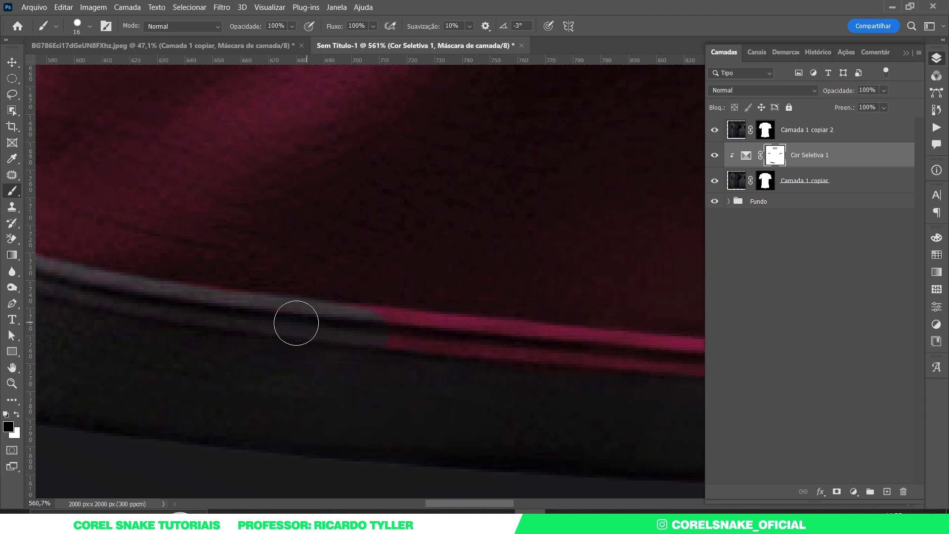
mouse_move(428, 329)
left_mouse_down()
mouse_move(428, 346)
mouse_move(450, 330)
mouse_move(557, 356)
left_mouse_up()
Step: Enlarge the brush and grey out the trim at the hem's right corner
scroll(311, 317, "down", 3)
scroll(371, 306, "down", 2)
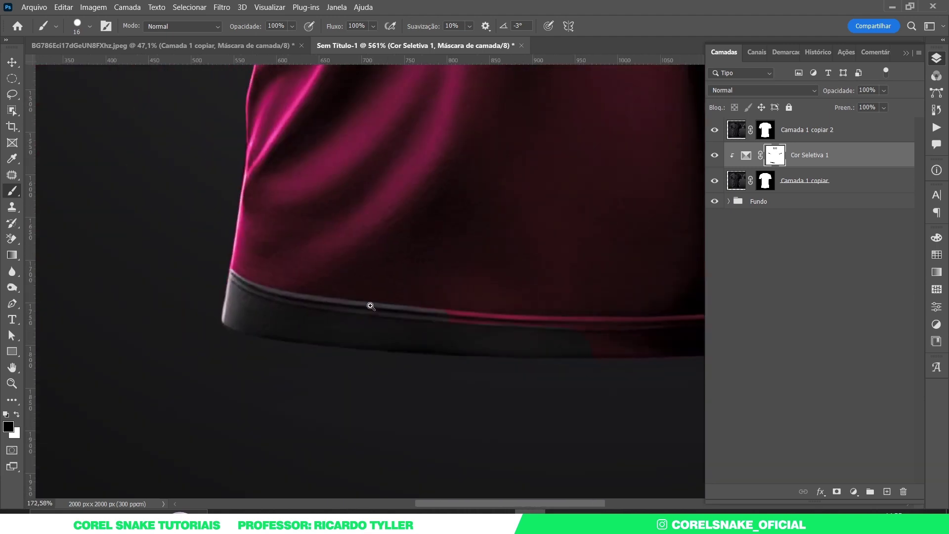
scroll(470, 307, "right", 3)
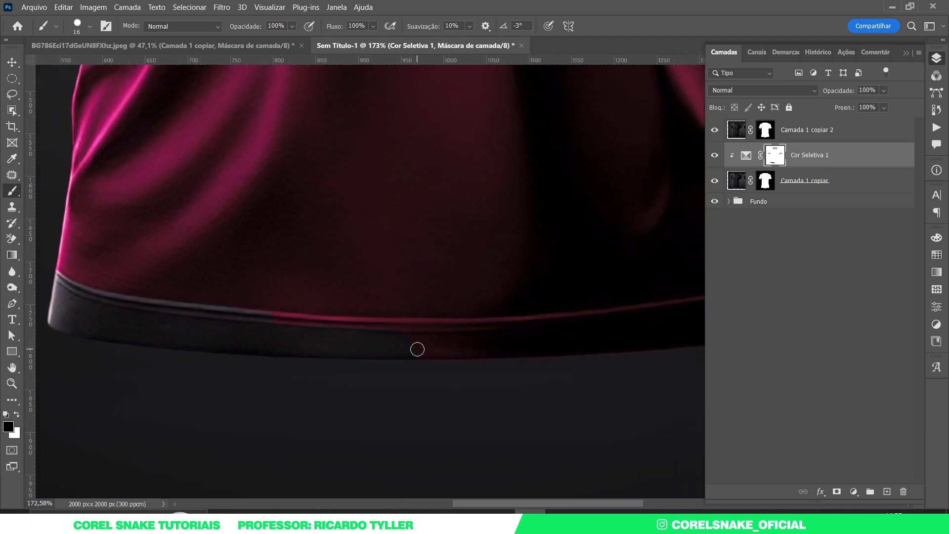
left_click_drag(328, 339, 346, 339)
left_click_drag(603, 321, 410, 328)
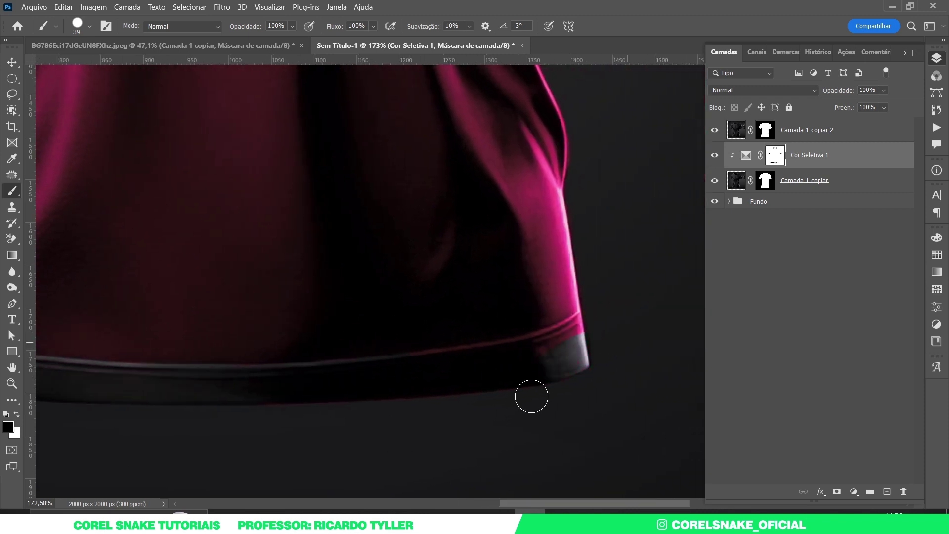
left_click_drag(592, 321, 548, 347)
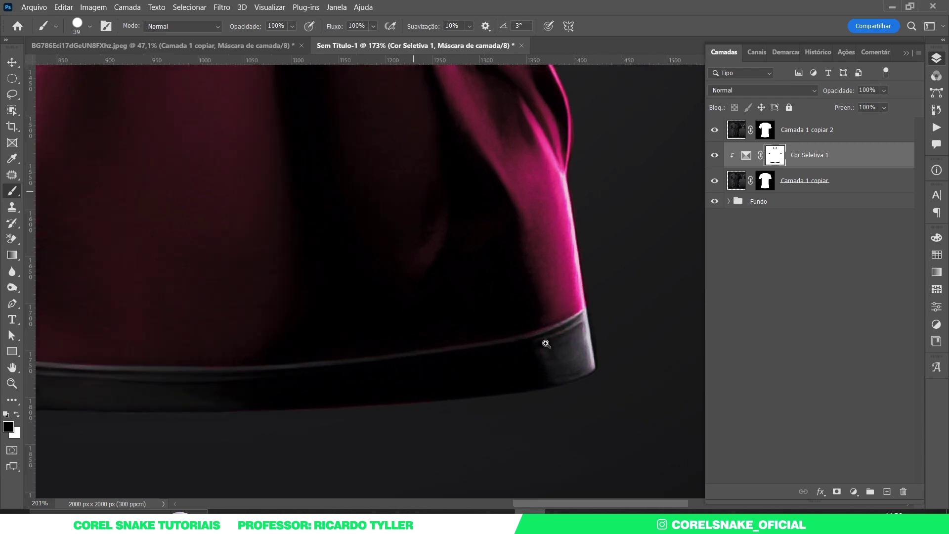
scroll(531, 342, "up", 5)
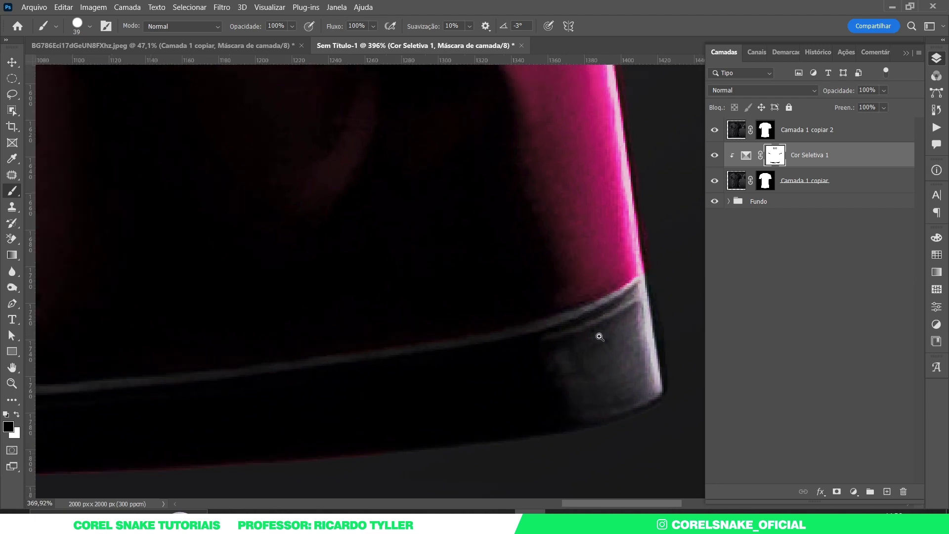
scroll(390, 369, "down", 5)
scroll(390, 369, "up", 3)
scroll(381, 360, "up", 3)
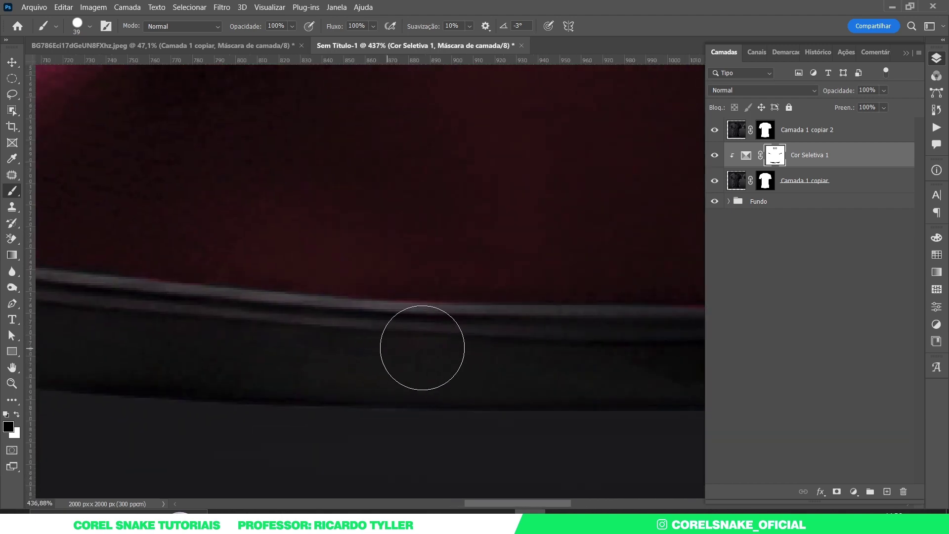
scroll(436, 354, "down", 4)
scroll(436, 354, "down", 4)
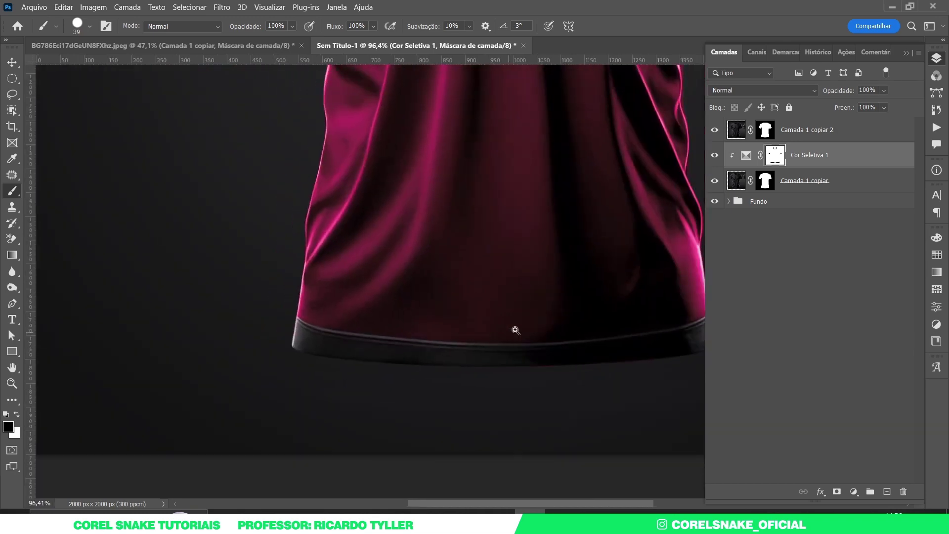
scroll(471, 336, "down", 2)
scroll(467, 340, "down", 2)
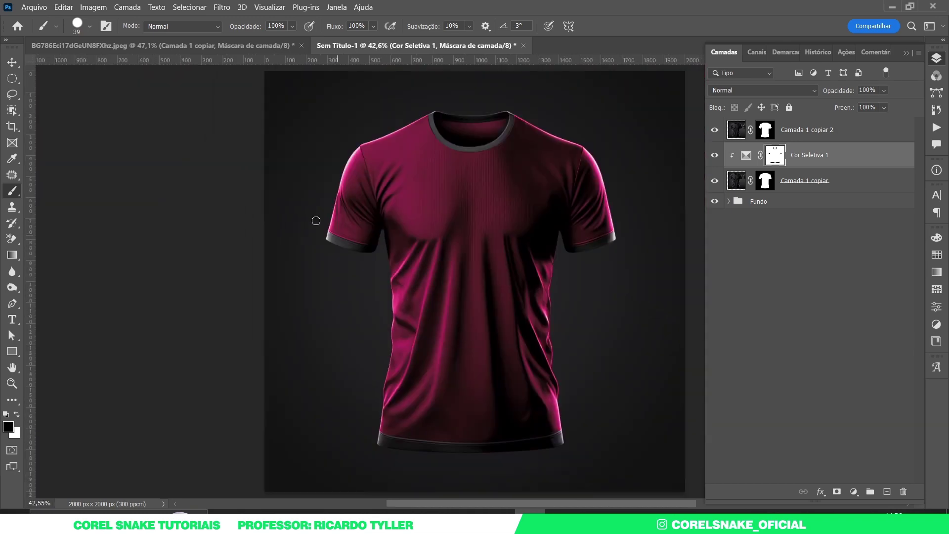
Step: Paint white with a large brush on the Cor Seletiva 1 mask to restore the hem's magenta
left_click(12, 61)
left_click(105, 149)
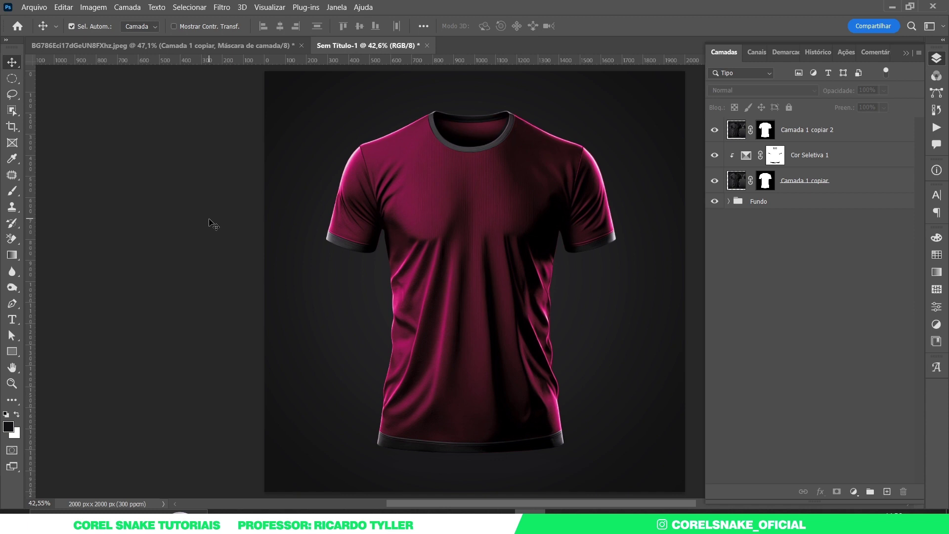
left_click(780, 156)
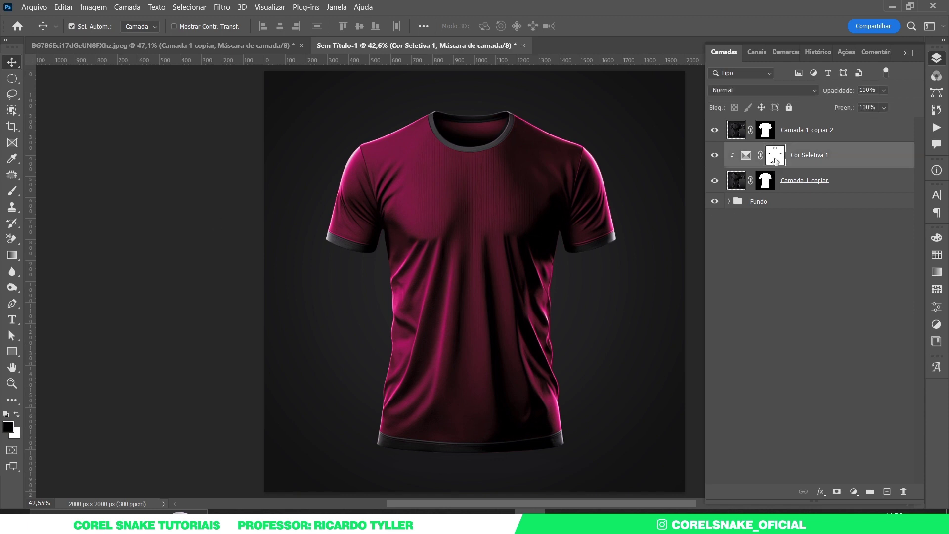
key("b")
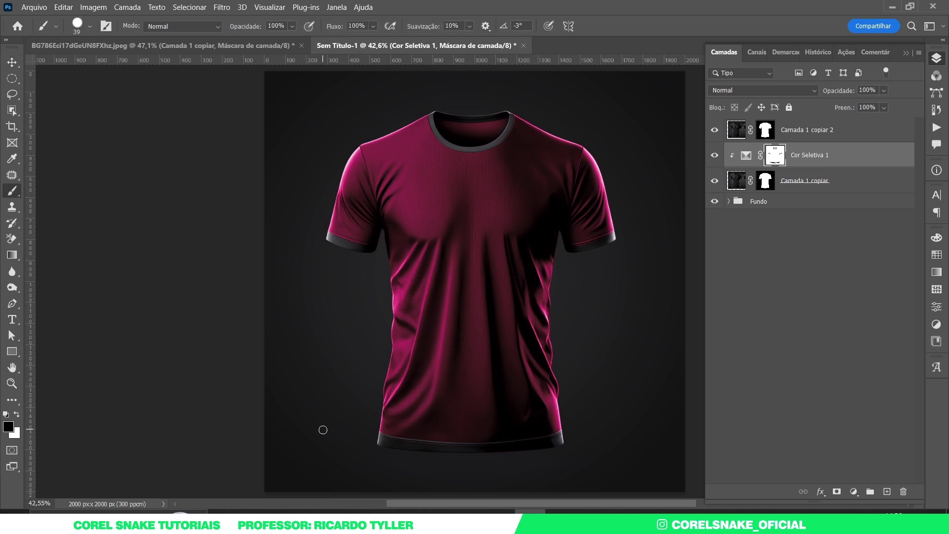
left_click_drag(322, 429, 343, 432)
left_click_drag(376, 444, 476, 451)
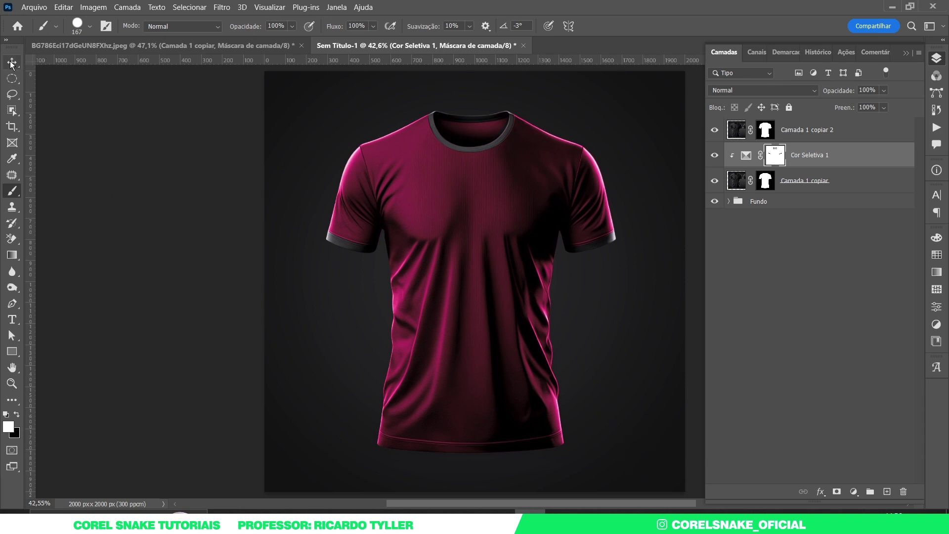
key("v")
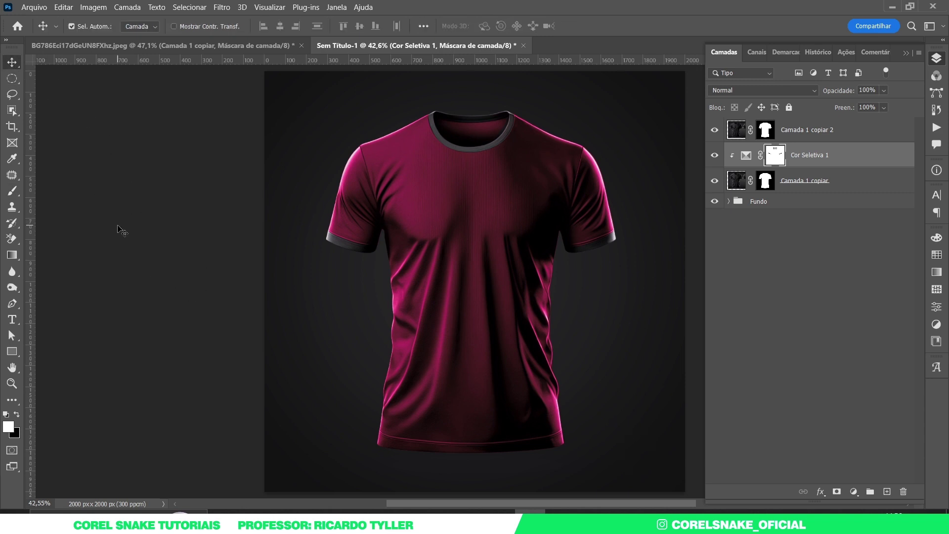